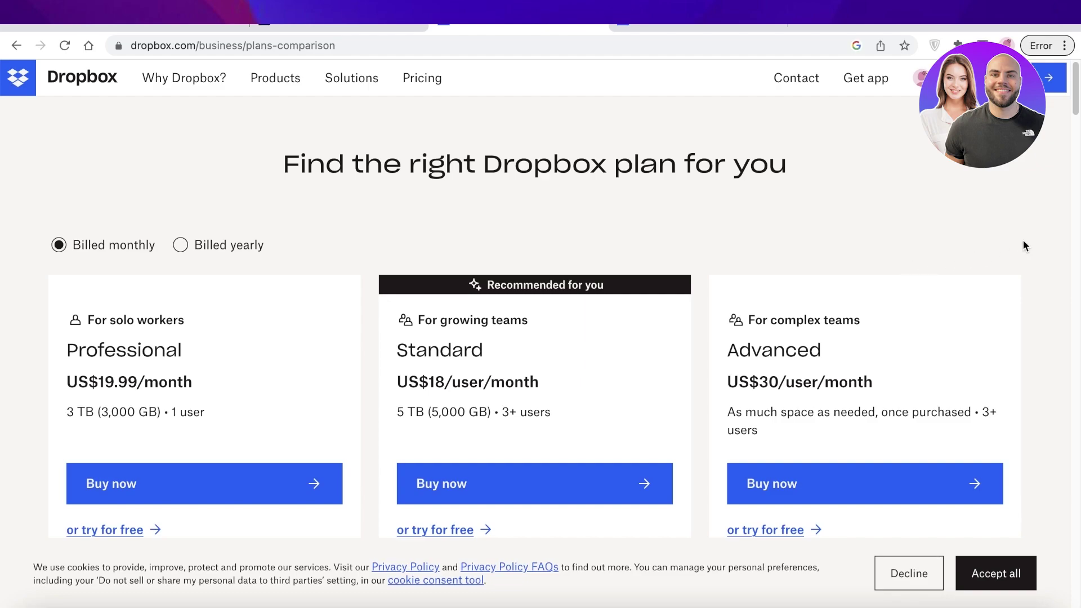
# Look over the Dropbox plan comparison page and the business homepage down to the team plans
pyautogui.scroll(-3, 1022, 240)
pyautogui.scroll(3, 1031, 234)
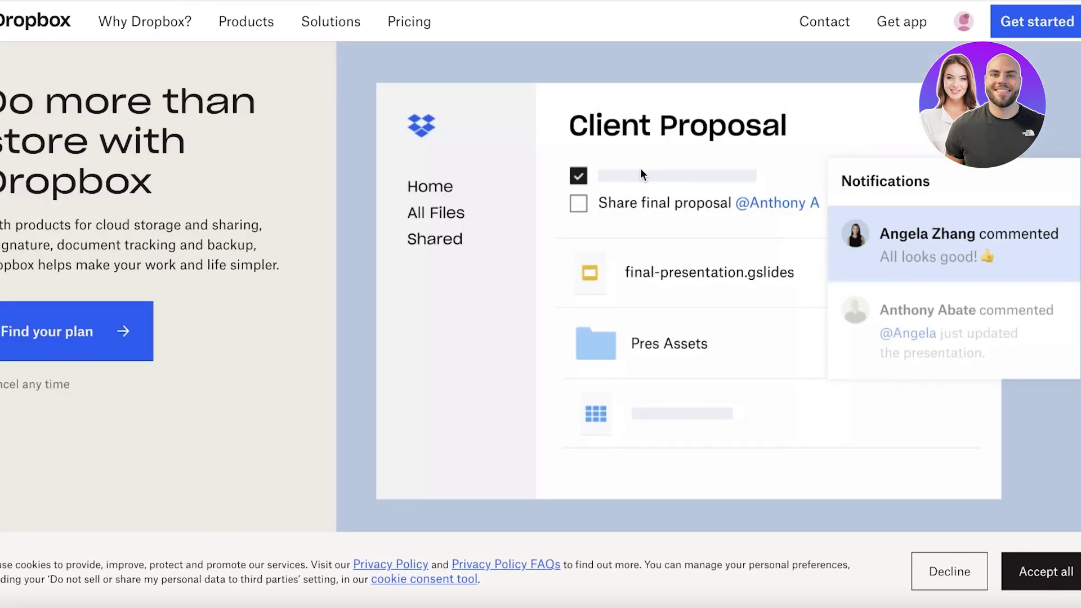
pyautogui.scroll(-5, 646, 172)
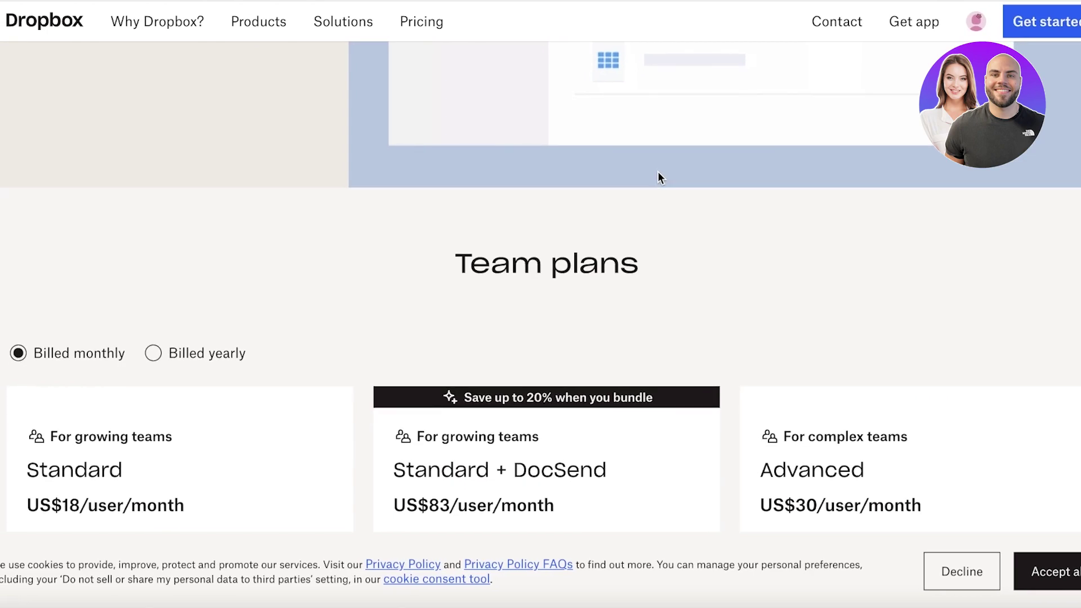
pyautogui.scroll(6, 659, 174)
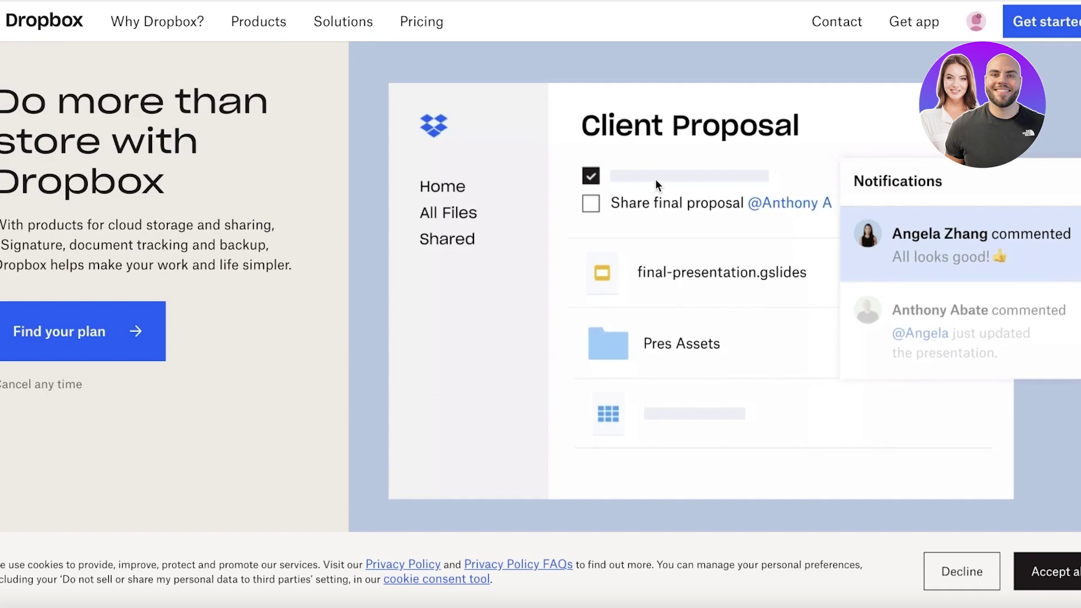
pyautogui.scroll(-4, 654, 182)
pyautogui.scroll(4, 655, 190)
pyautogui.scroll(-4, 660, 204)
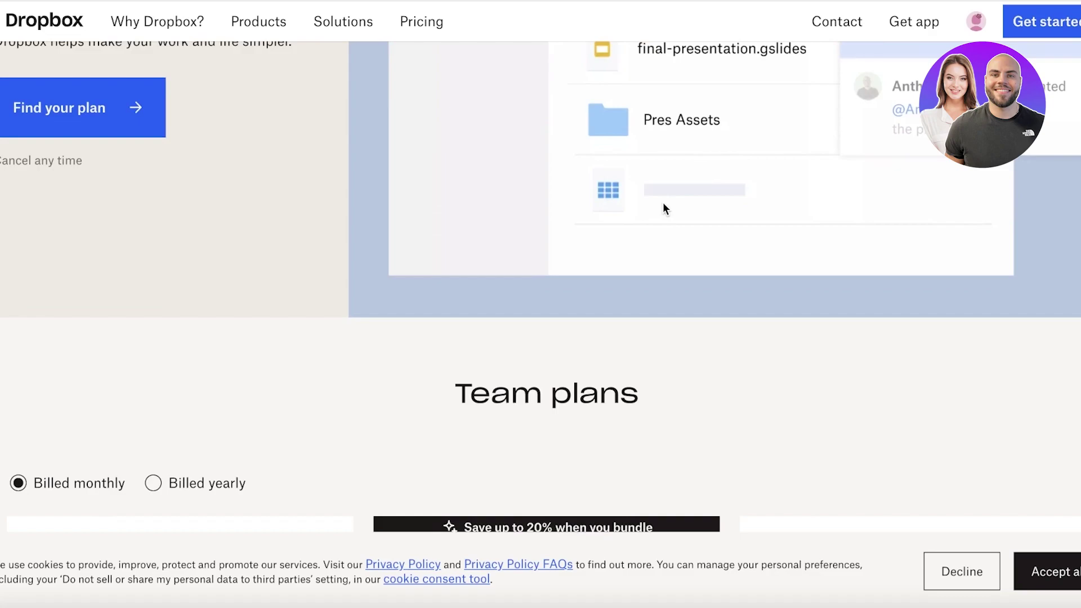
pyautogui.scroll(3, 663, 201)
pyautogui.scroll(1, 669, 207)
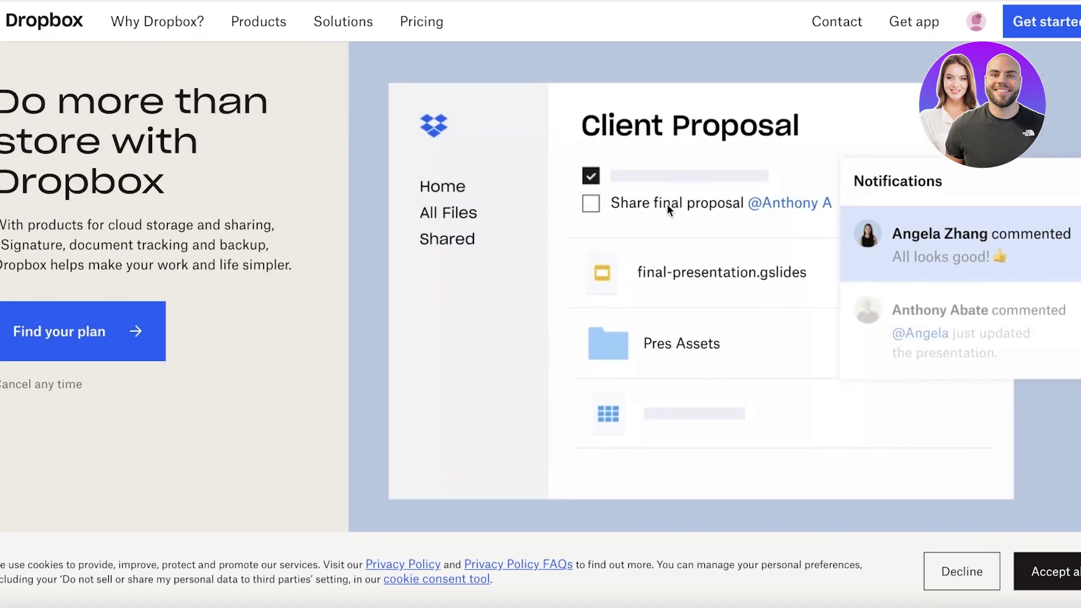
pyautogui.scroll(-7, 665, 206)
pyautogui.scroll(3, 661, 215)
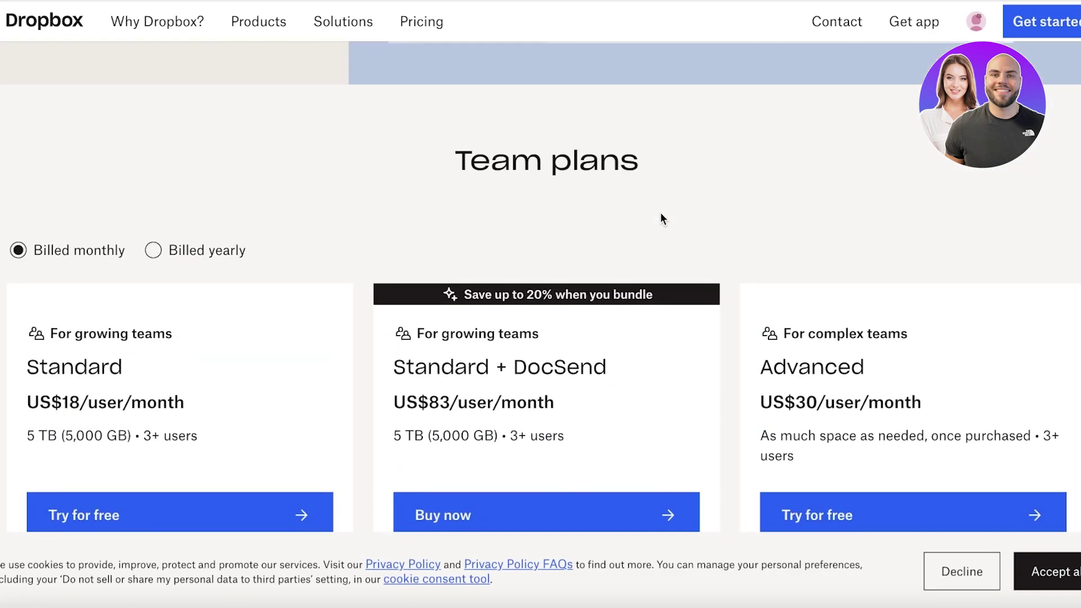
pyautogui.scroll(-1, 661, 211)
pyautogui.scroll(5, 660, 212)
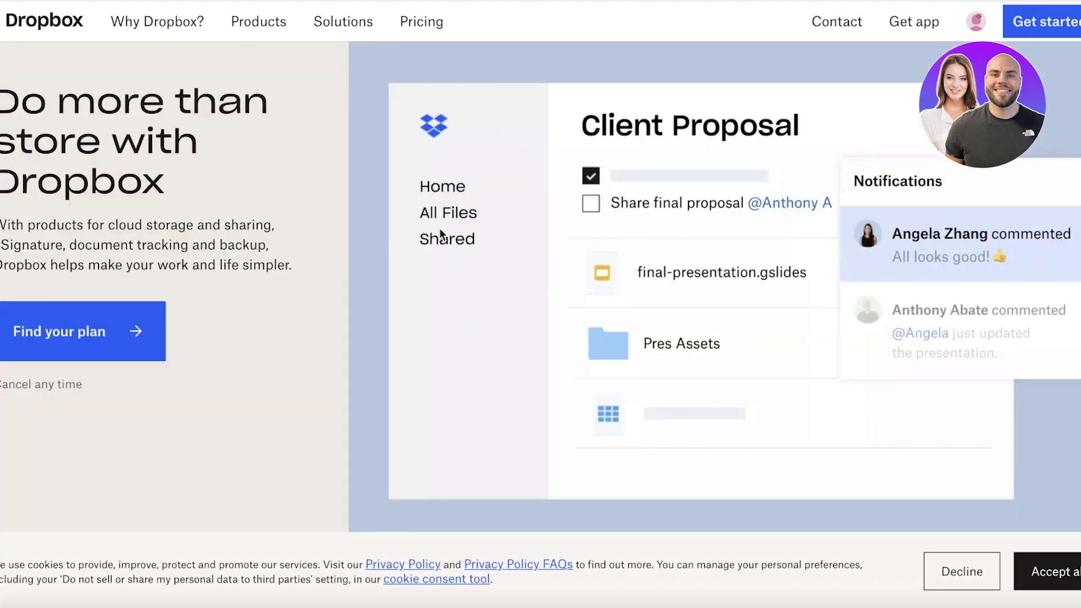
# Review the features and prices of the team plans and single user plans on the Dropbox business page
pyautogui.scroll(-5, 442, 236)
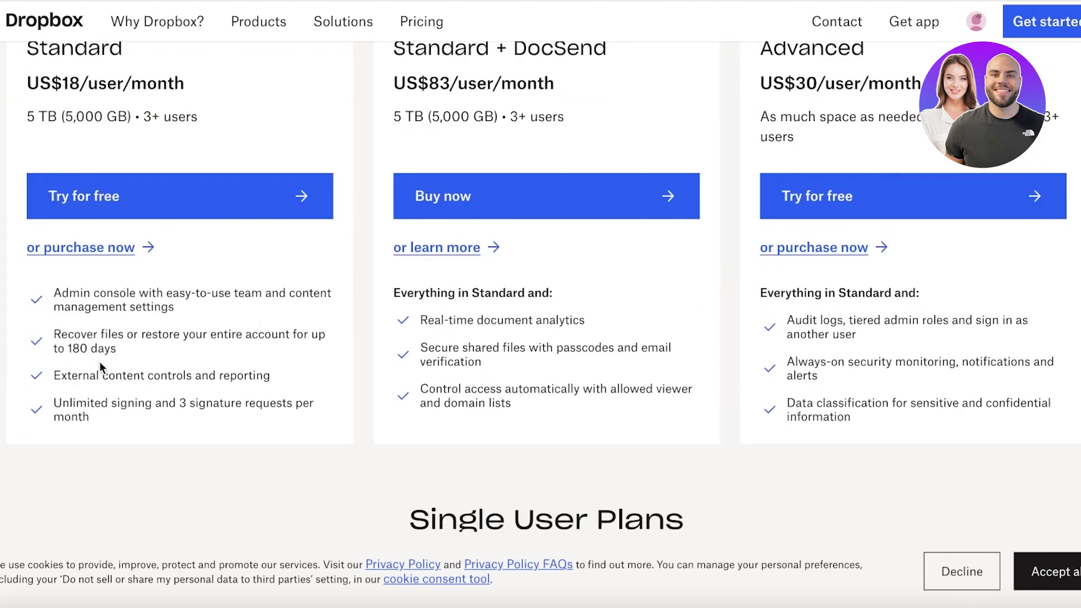
pyautogui.scroll(5, 214, 394)
pyautogui.scroll(-7, 295, 337)
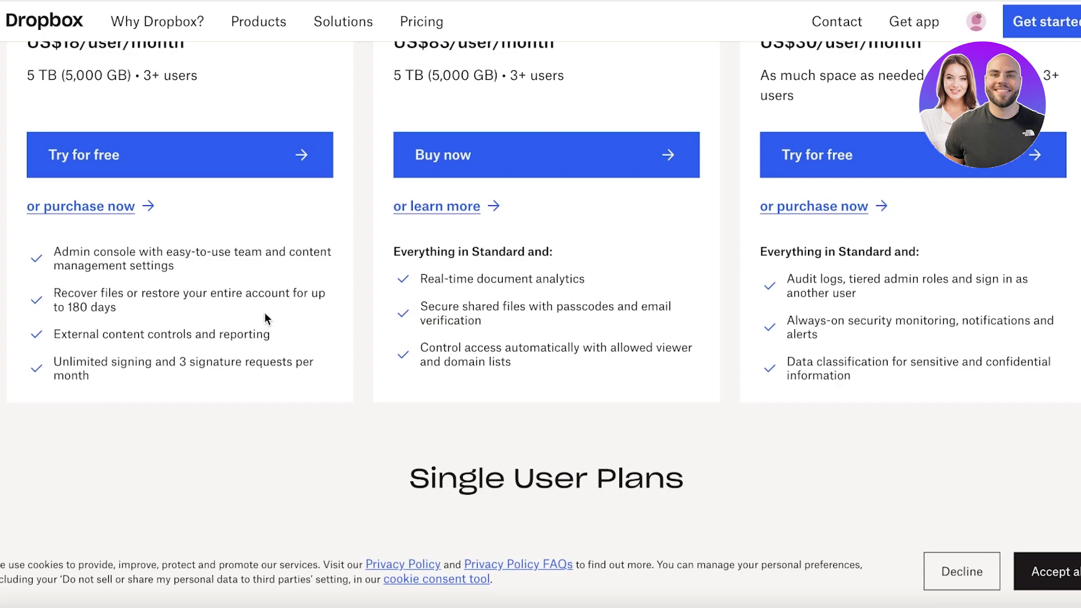
pyautogui.scroll(-2, 262, 321)
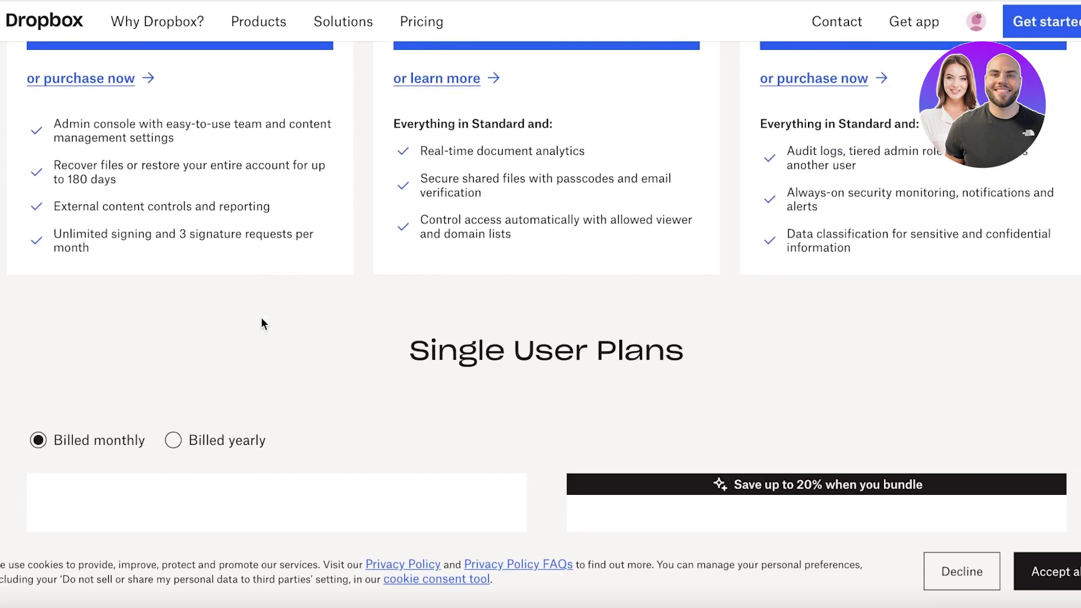
pyautogui.scroll(-3, 261, 323)
pyautogui.scroll(-10, 262, 323)
pyautogui.scroll(20, 261, 323)
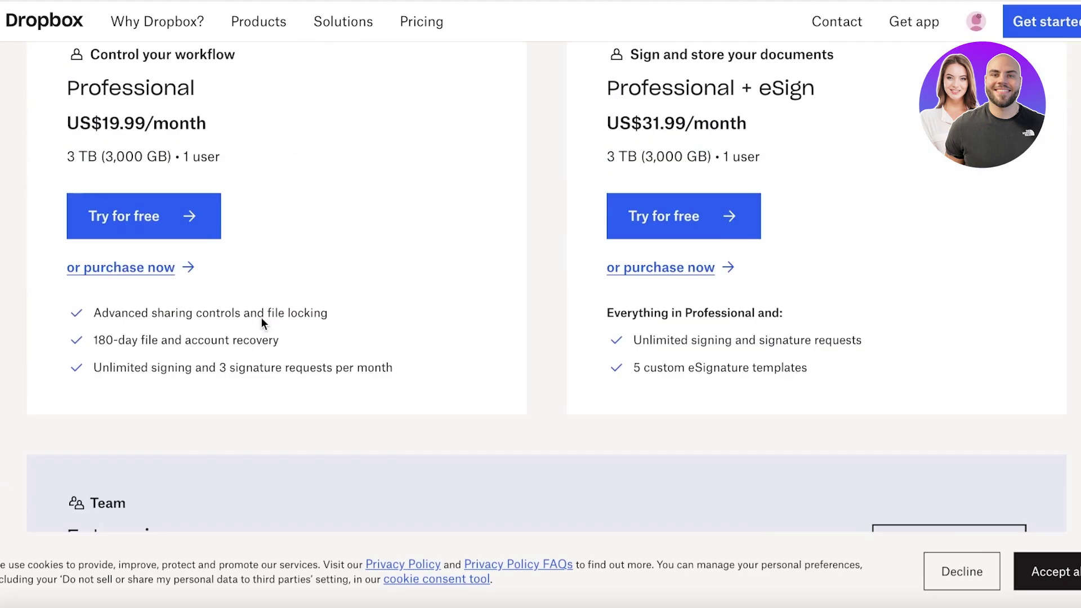
pyautogui.scroll(7, 261, 324)
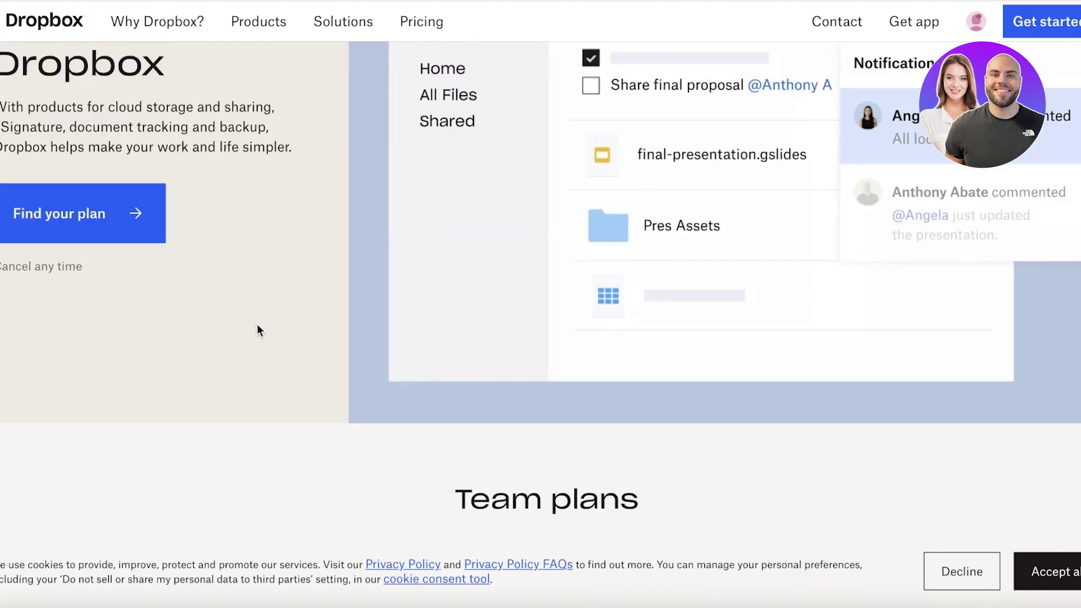
pyautogui.scroll(2, 258, 323)
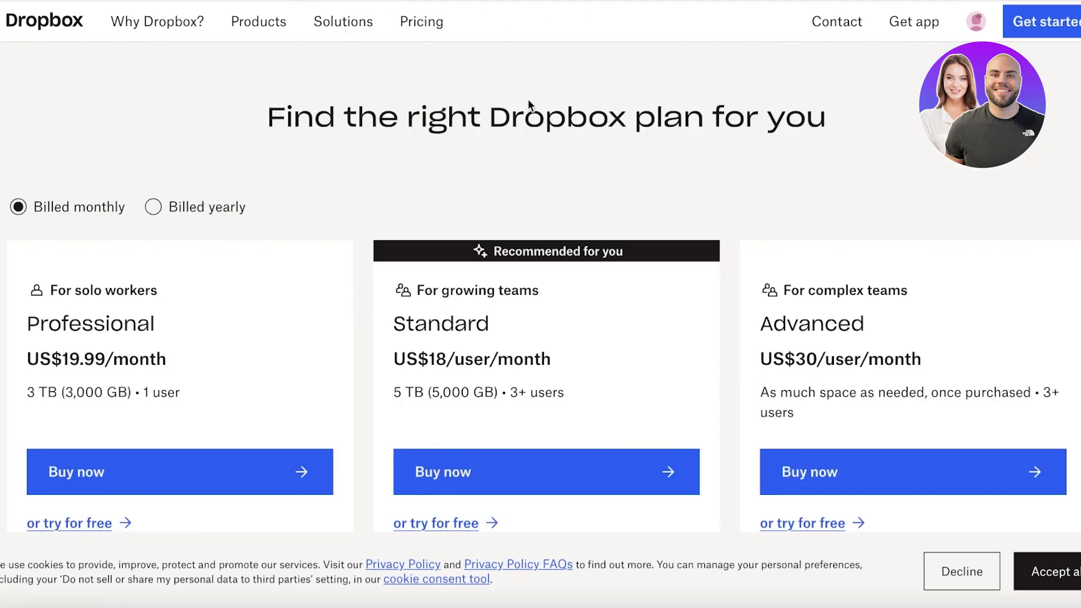
# On the plan comparison page, show the yearly billing prices and return to monthly billing to compare them
pyautogui.scroll(-3, 523, 119)
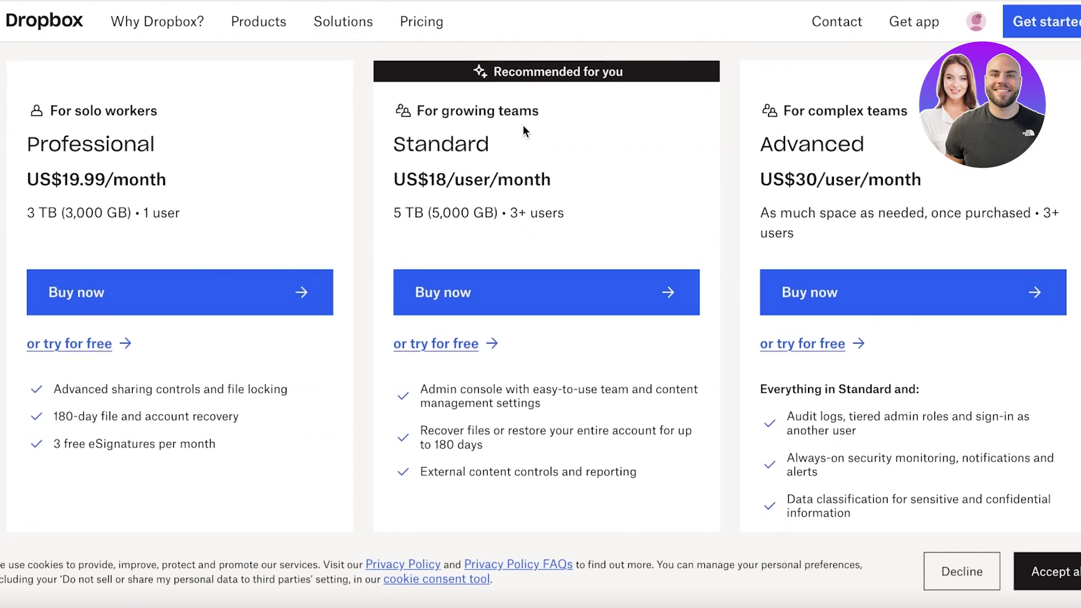
pyautogui.scroll(3, 522, 123)
pyautogui.scroll(-1, 524, 128)
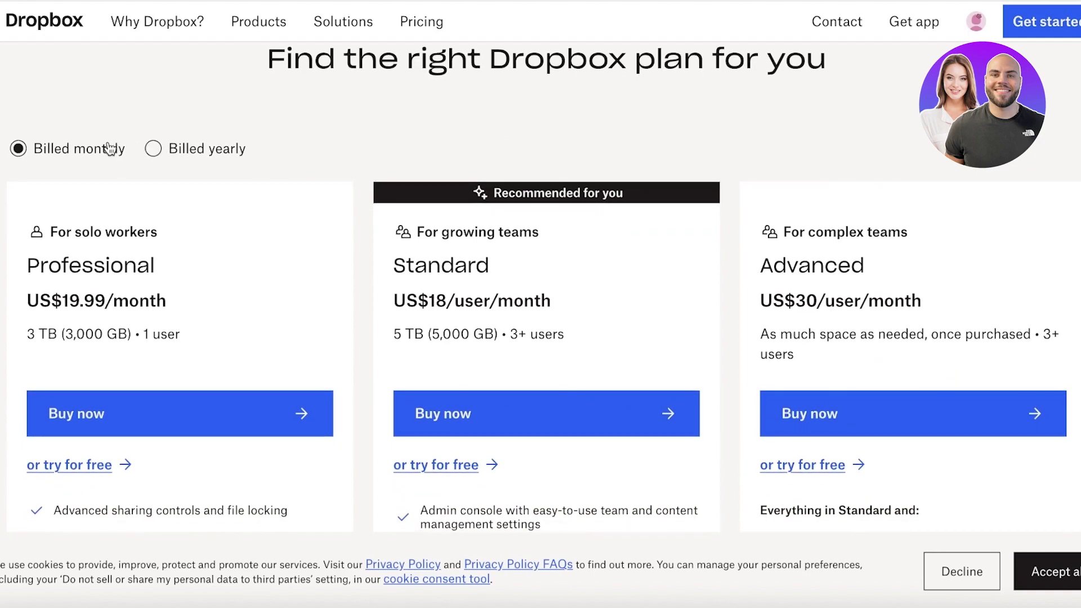
pyautogui.click(179, 150)
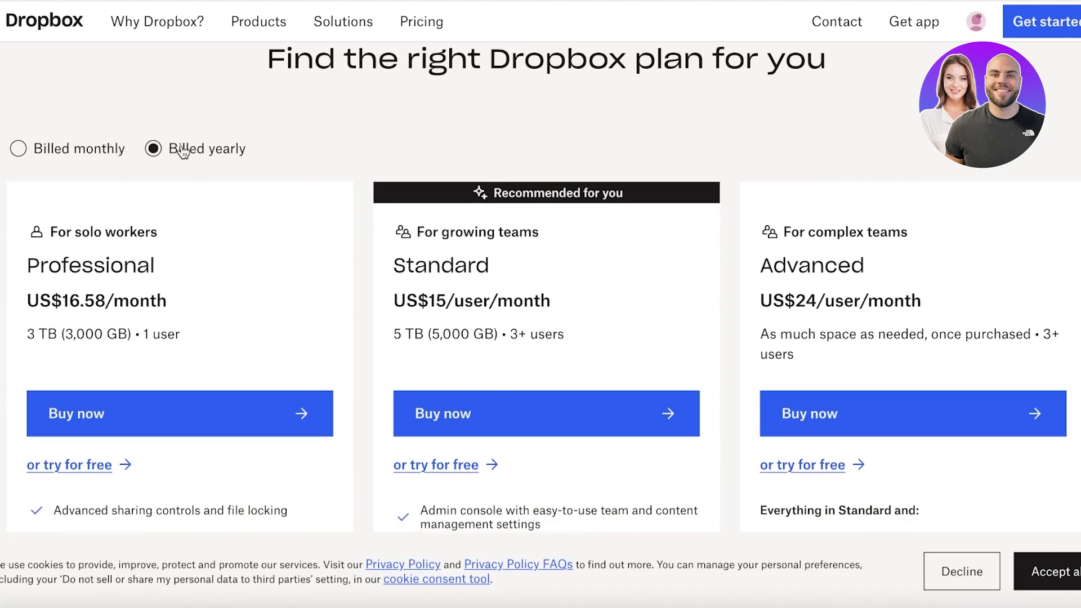
pyautogui.click(83, 154)
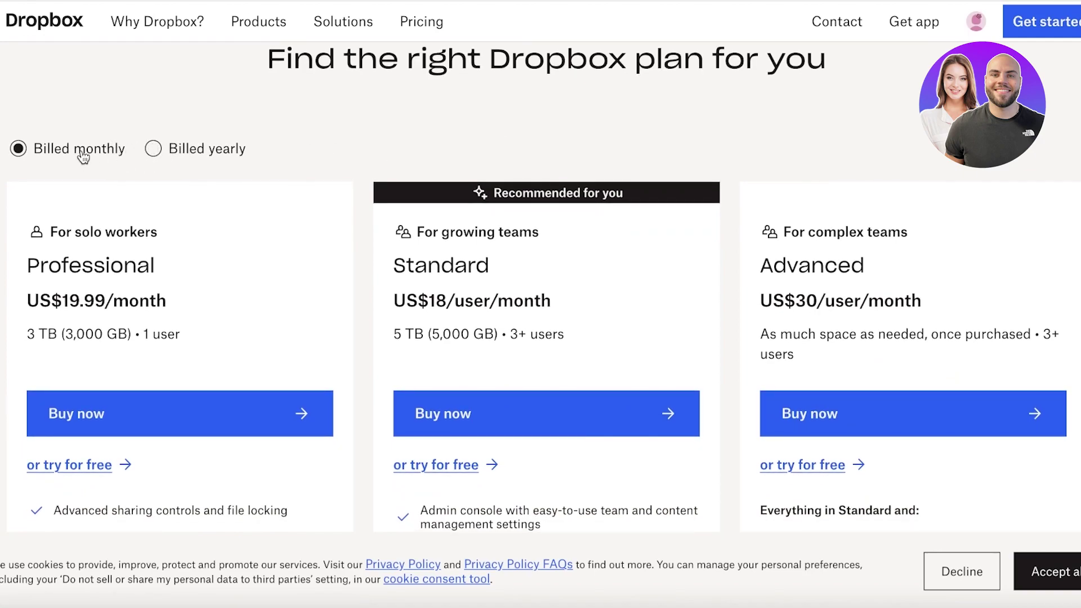
# Examine the prices and included features of all six plan cards, from Professional to Enterprise
pyautogui.scroll(-2, 165, 149)
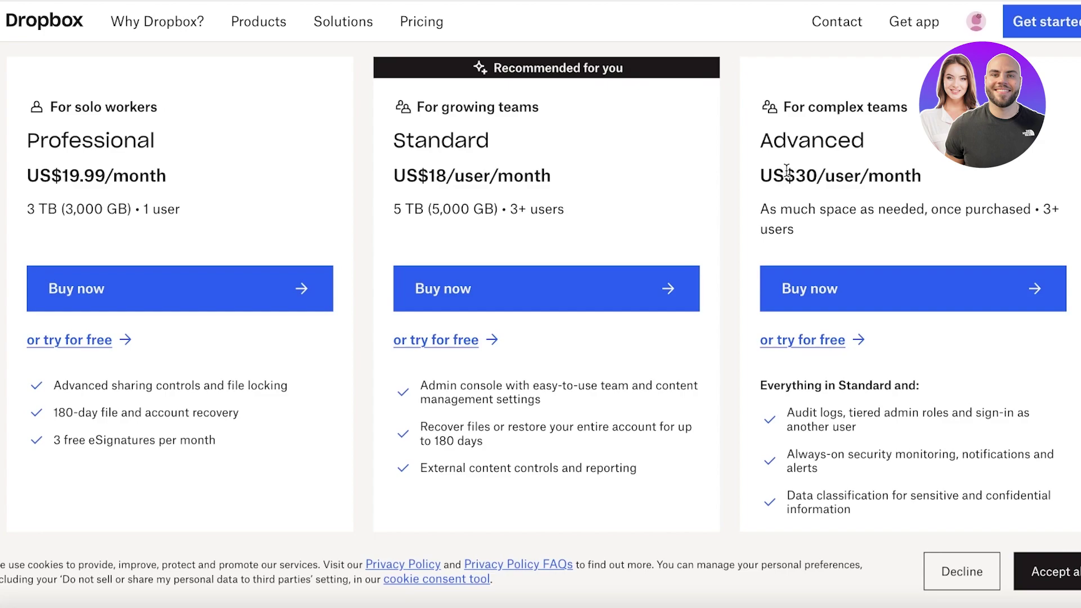
pyautogui.scroll(-1, 727, 167)
pyautogui.scroll(2, 684, 167)
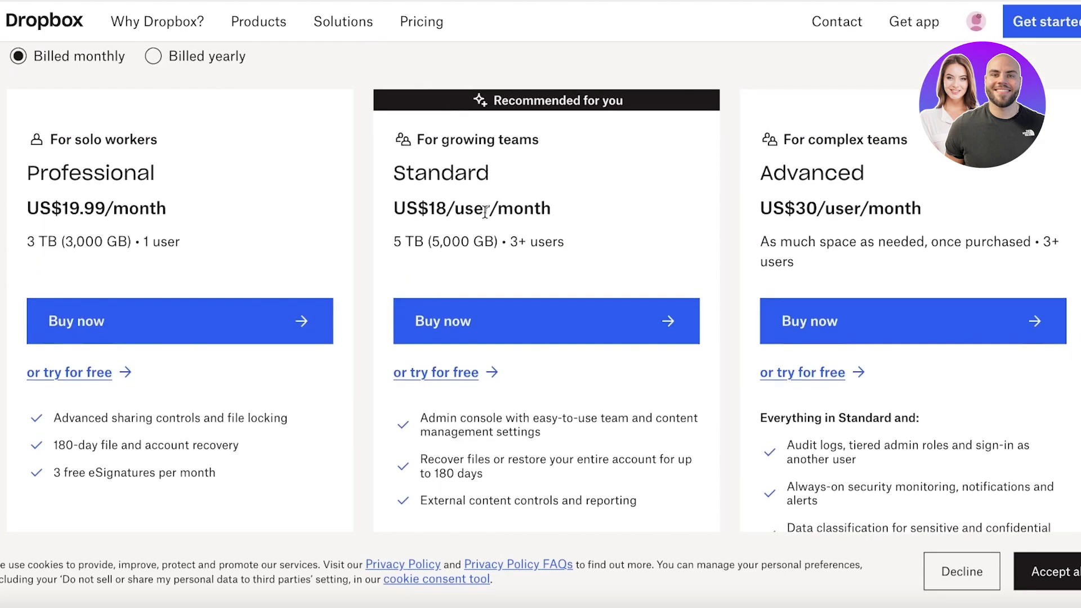
pyautogui.scroll(-1, 481, 228)
pyautogui.scroll(-3, 480, 228)
pyautogui.scroll(-5, 481, 228)
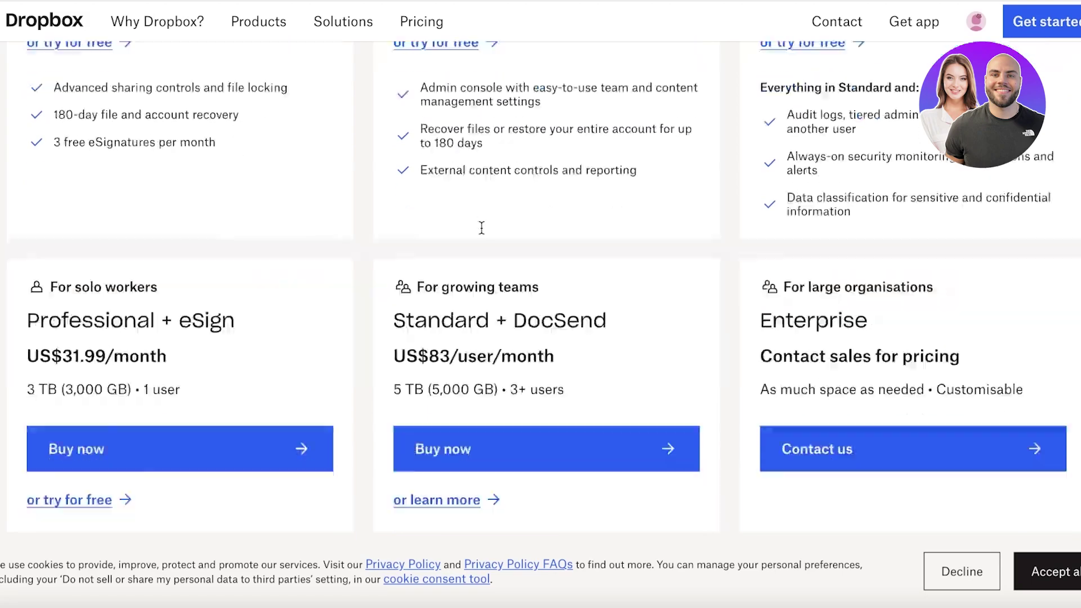
pyautogui.scroll(4, 481, 228)
pyautogui.scroll(-2, 481, 228)
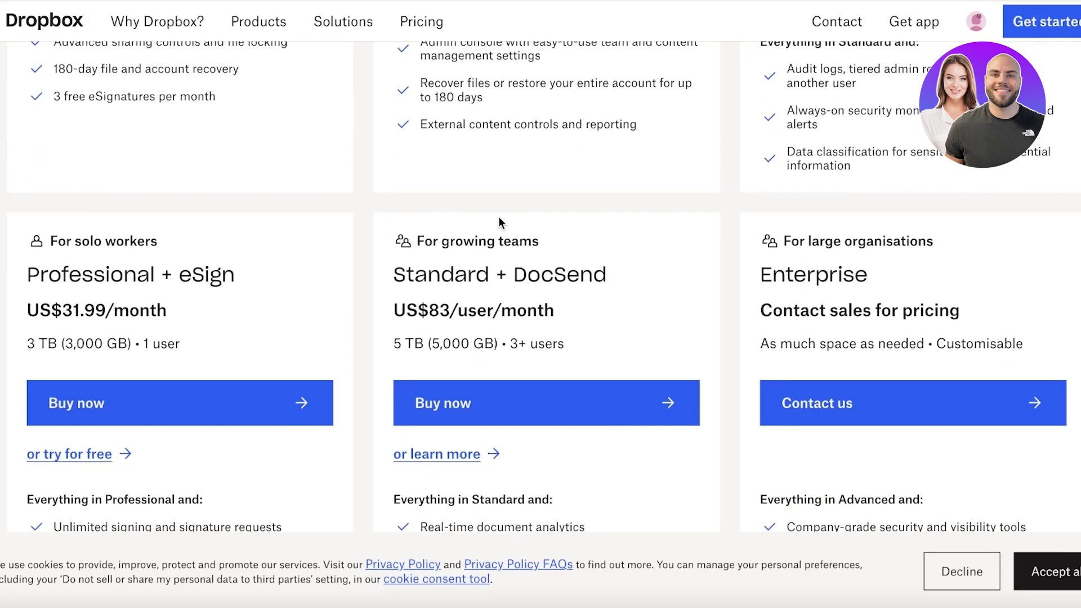
pyautogui.scroll(-3, 498, 220)
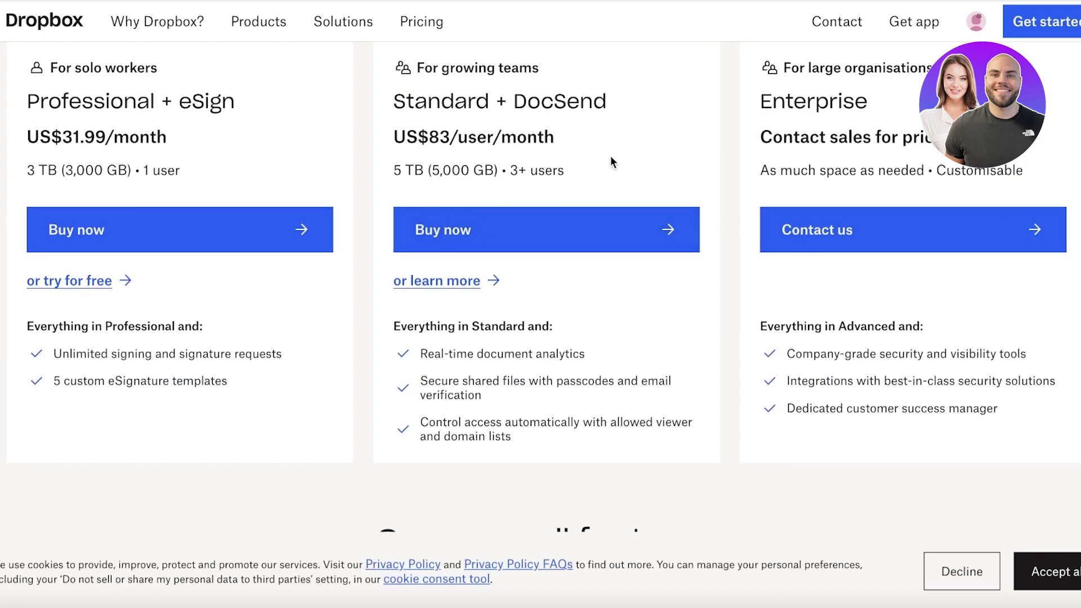
# Compare the plans' Dropbox core features and Dropbox Sign core features in the full feature table
pyautogui.scroll(-10, 610, 161)
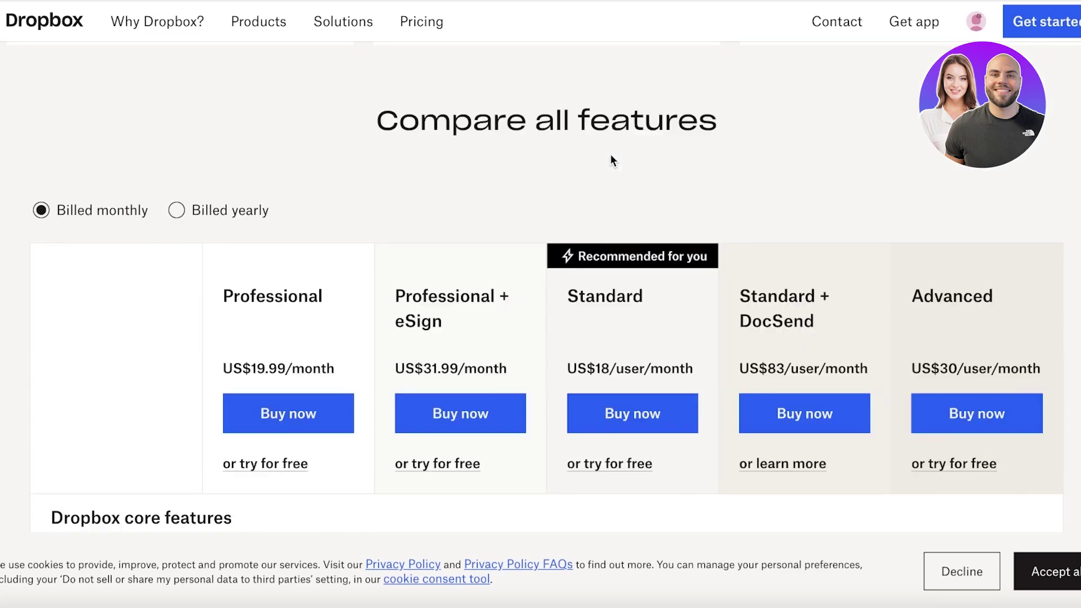
pyautogui.scroll(10, 582, 318)
pyautogui.scroll(-4, 579, 327)
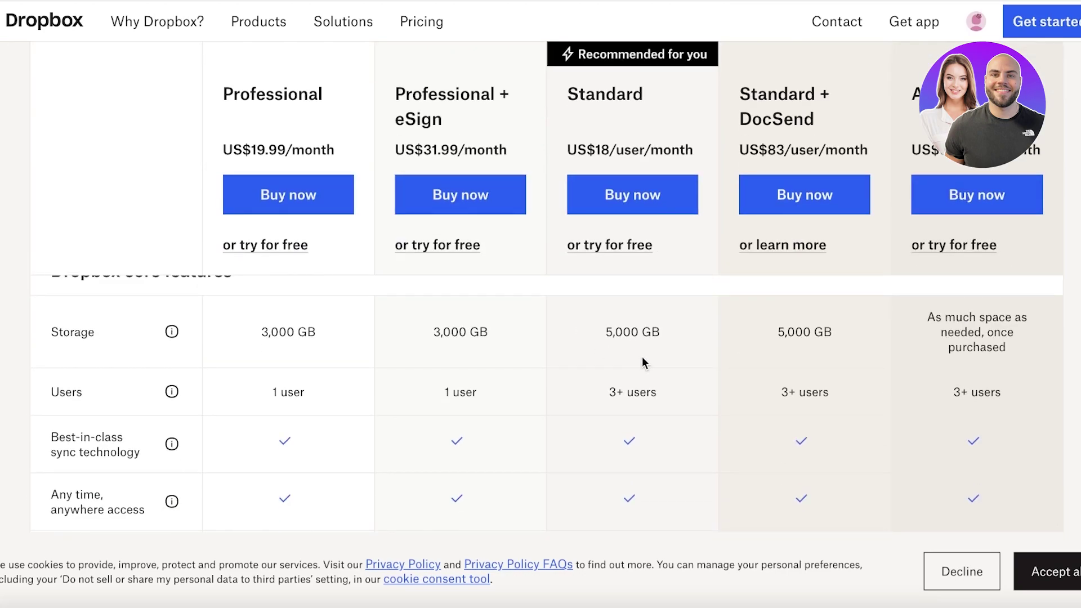
pyautogui.scroll(1, 642, 356)
pyautogui.scroll(-1, 645, 366)
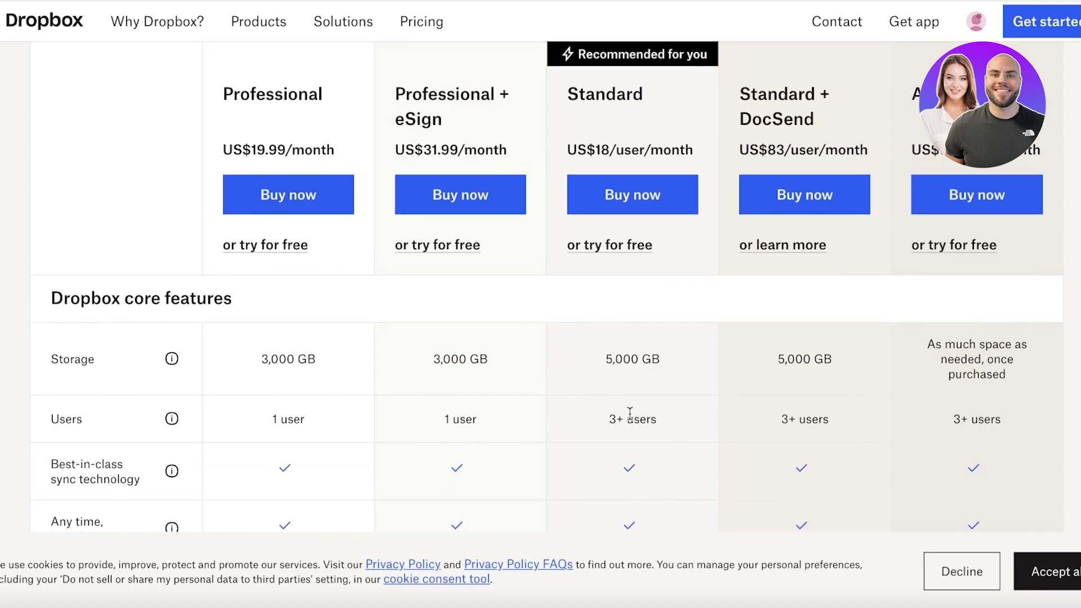
pyautogui.scroll(-1, 630, 414)
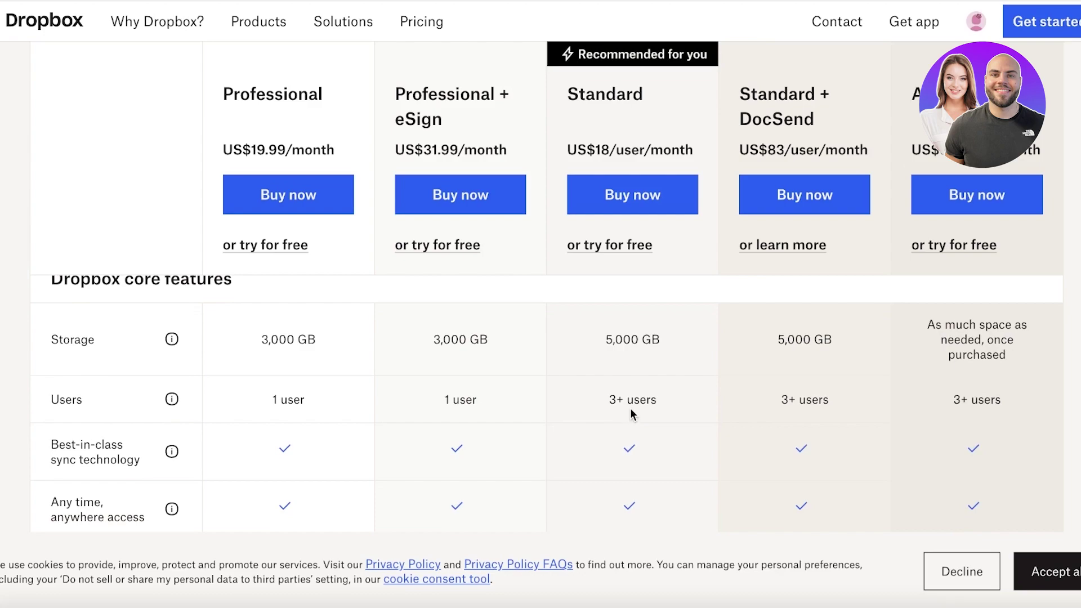
pyautogui.scroll(-3, 634, 420)
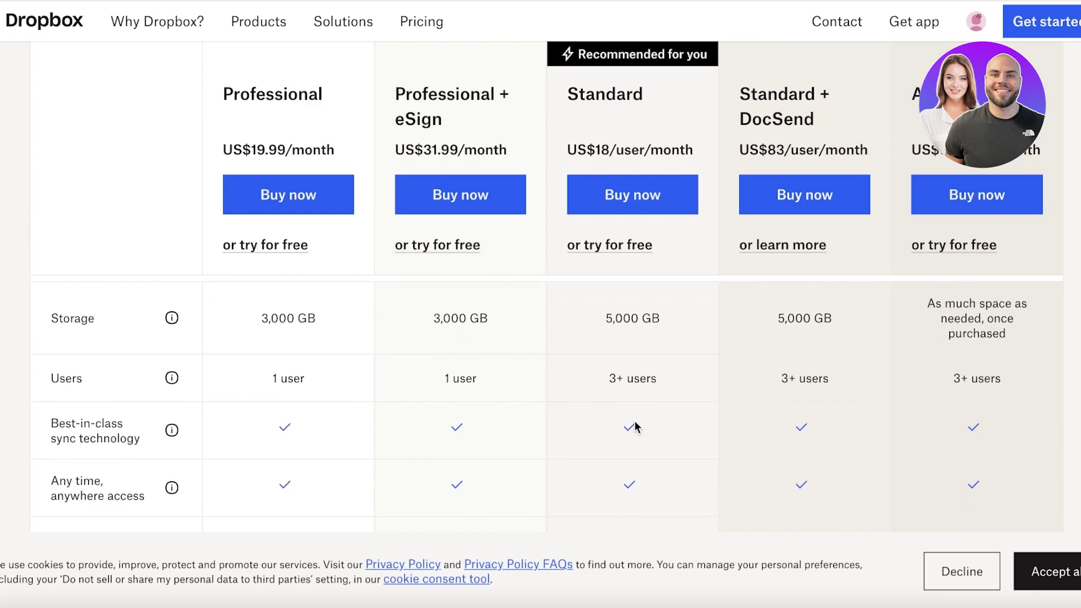
pyautogui.scroll(-5, 636, 423)
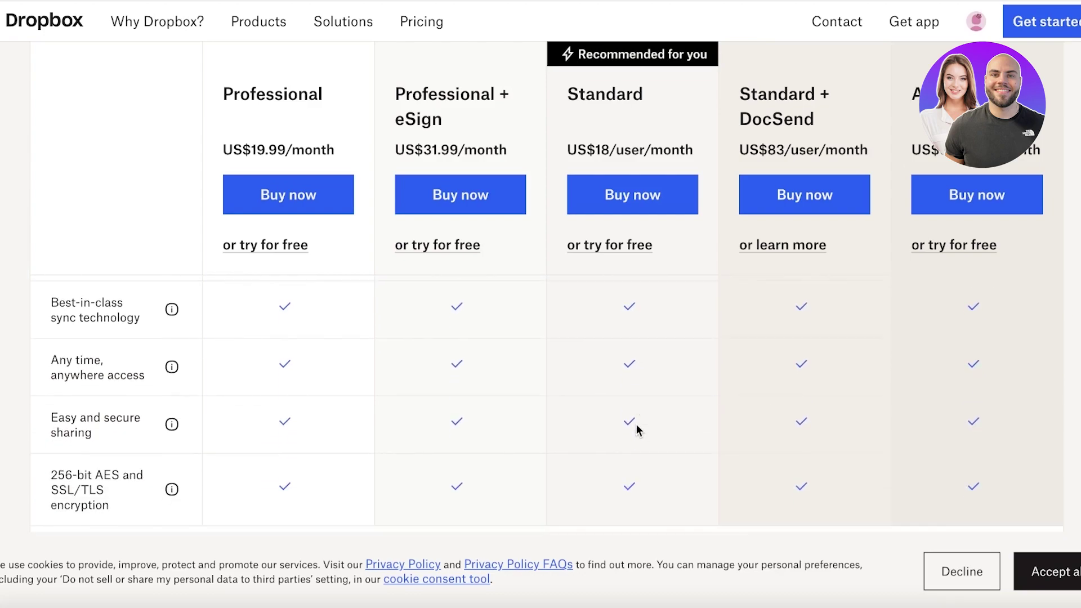
pyautogui.scroll(-6, 684, 376)
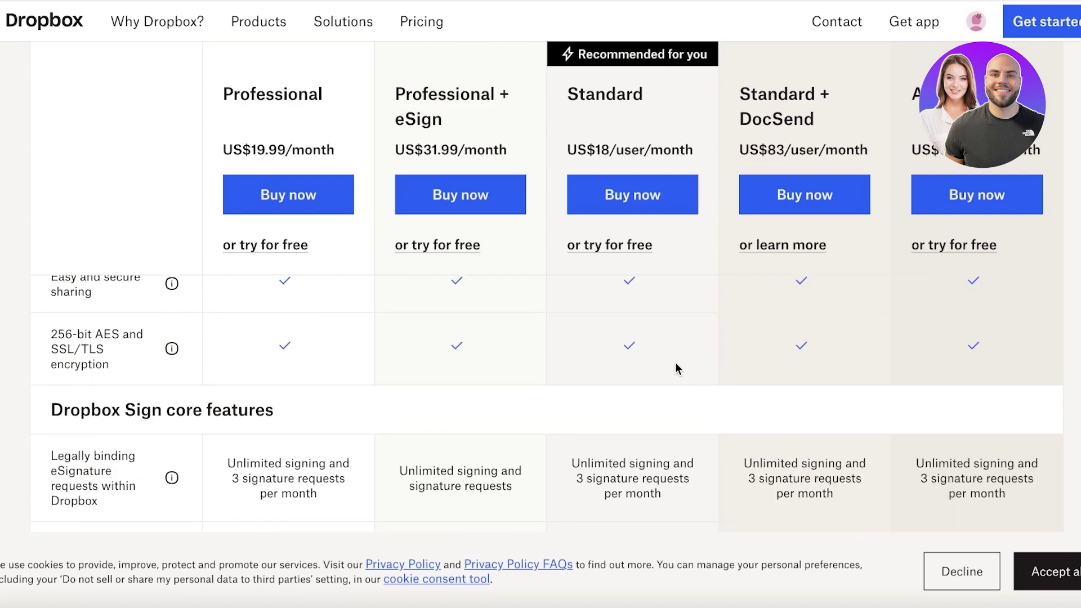
pyautogui.scroll(-6, 677, 369)
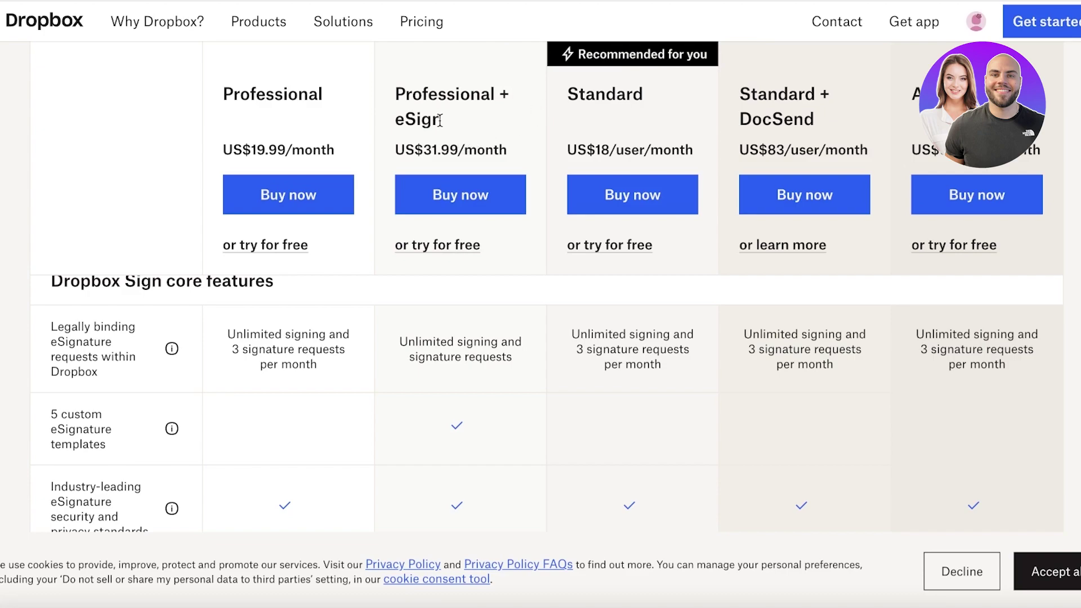
pyautogui.scroll(-1, 444, 159)
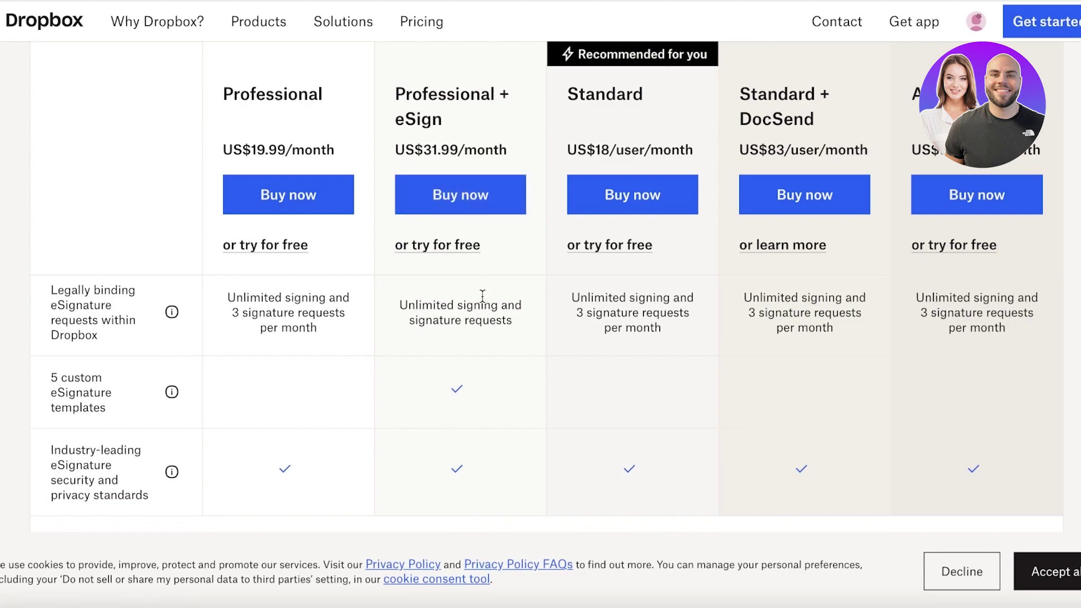
# Compare the plans' content and accident protection features, continuing down to Dropbox Replay and Dropbox Transfer
pyautogui.scroll(-6, 475, 268)
pyautogui.scroll(-4, 591, 333)
pyautogui.scroll(2, 593, 337)
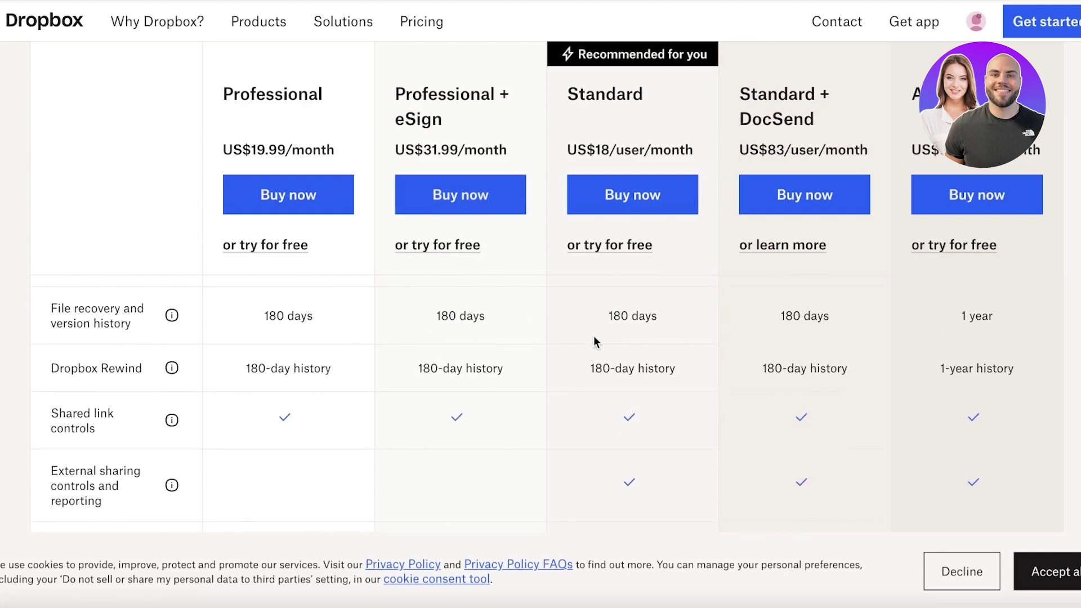
pyautogui.rightClick(559, 314)
pyautogui.click(507, 333)
pyautogui.scroll(1, 505, 328)
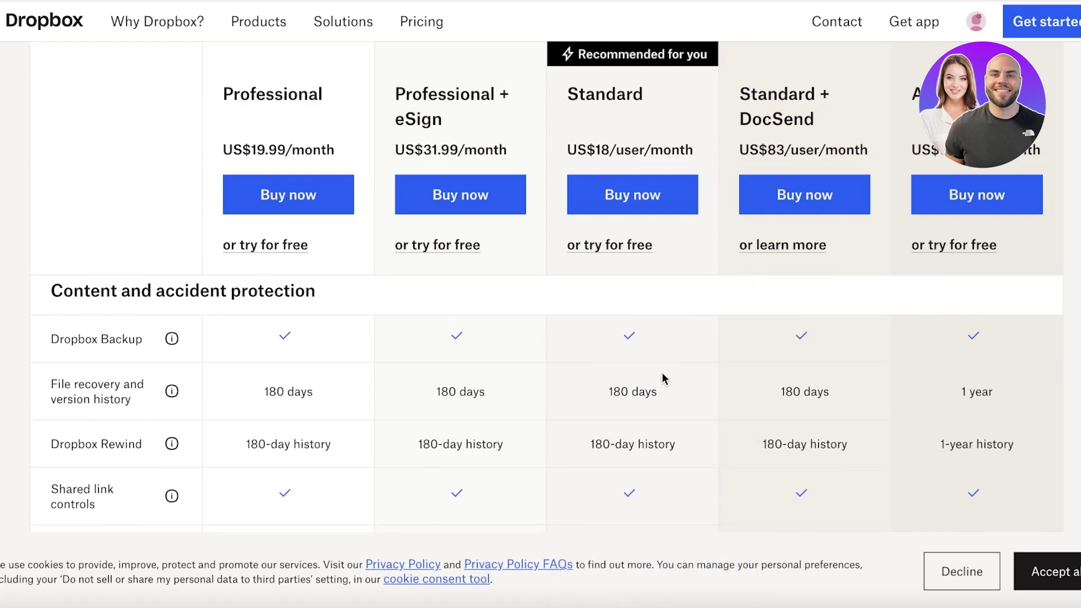
pyautogui.scroll(-1, 661, 377)
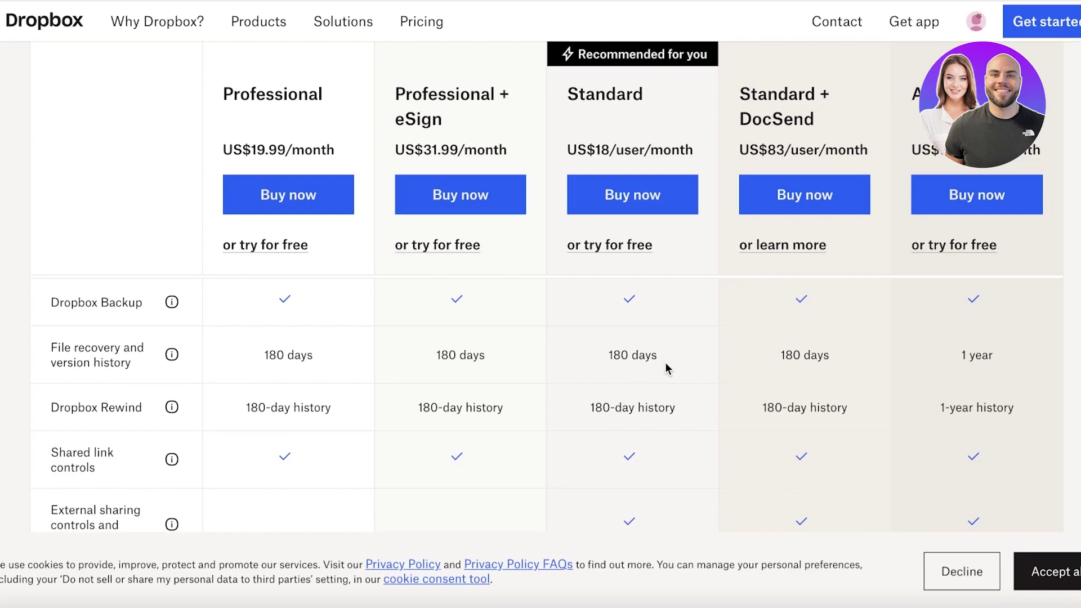
pyautogui.scroll(-12, 670, 350)
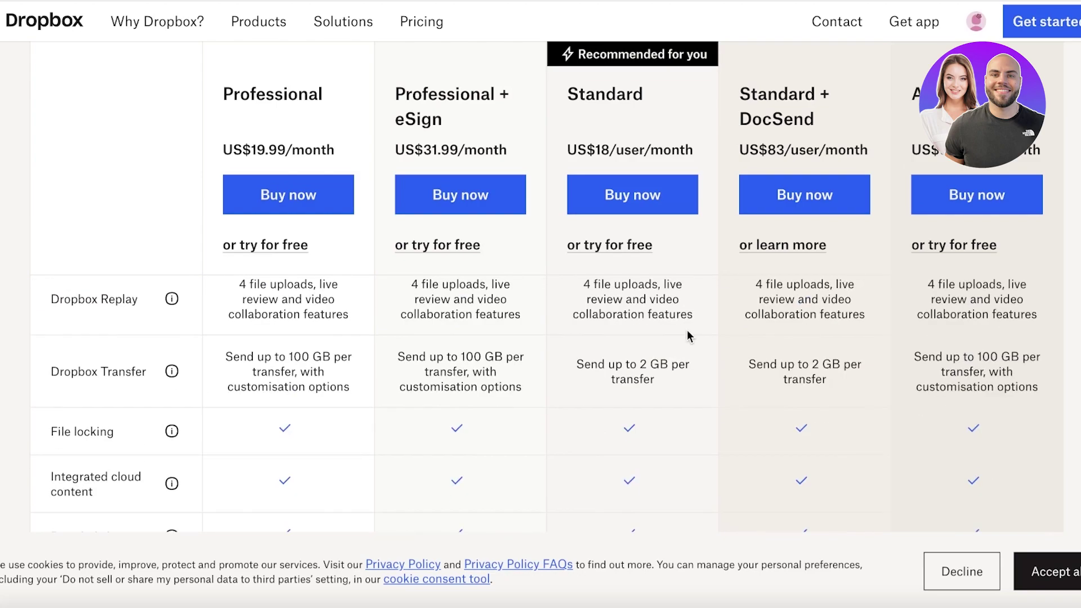
# Compare the plans' remaining features below Dropbox Transfer, down to the live chat and phone support rows
pyautogui.scroll(-1, 690, 330)
pyautogui.scroll(3, 692, 330)
pyautogui.scroll(-10, 692, 330)
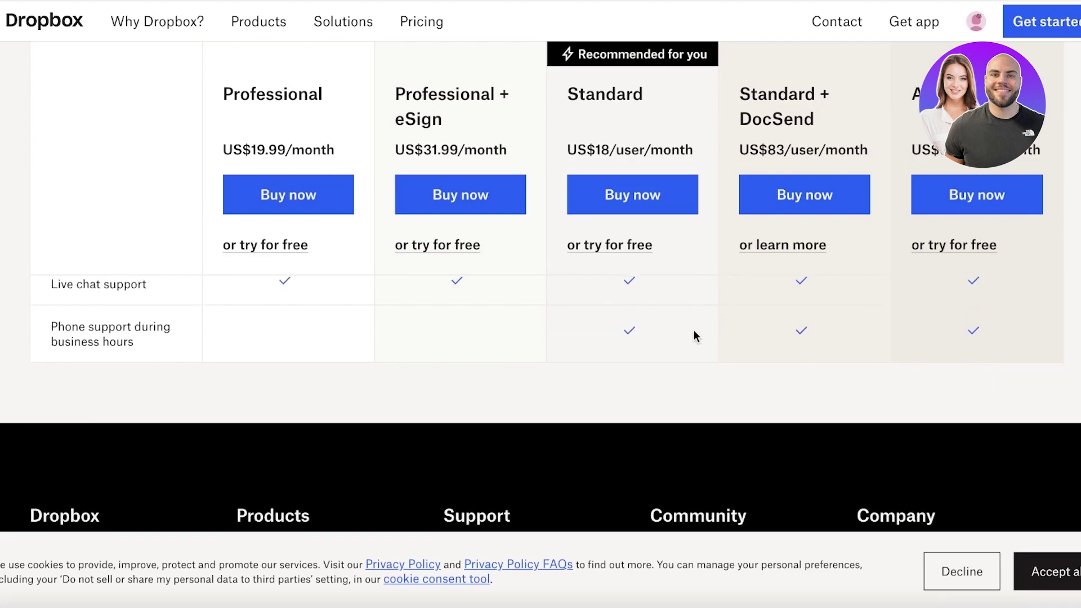
pyautogui.scroll(-5, 703, 324)
pyautogui.scroll(10, 719, 316)
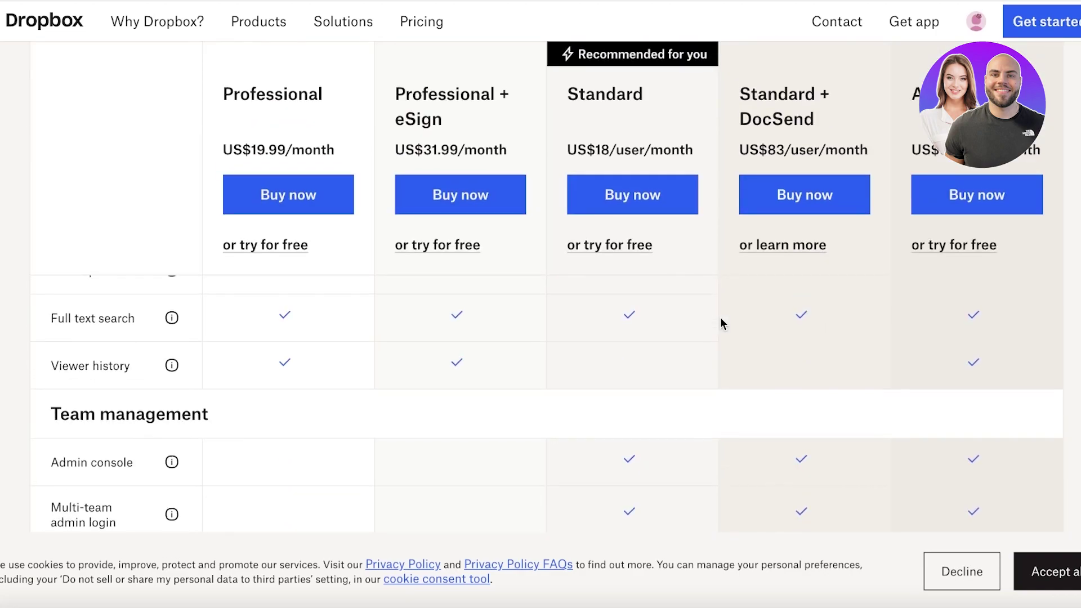
# Compare the plans' team management features, from the admin console and centralised billing to API access for partners
pyautogui.scroll(3, 720, 316)
pyautogui.scroll(-6, 720, 317)
pyautogui.scroll(1, 721, 318)
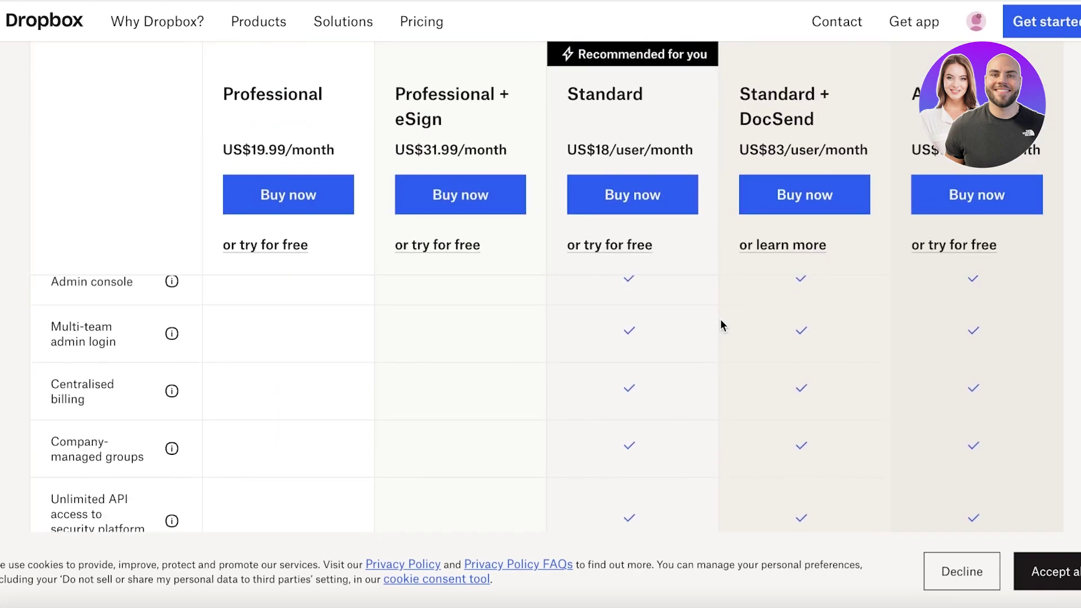
pyautogui.scroll(1, 723, 316)
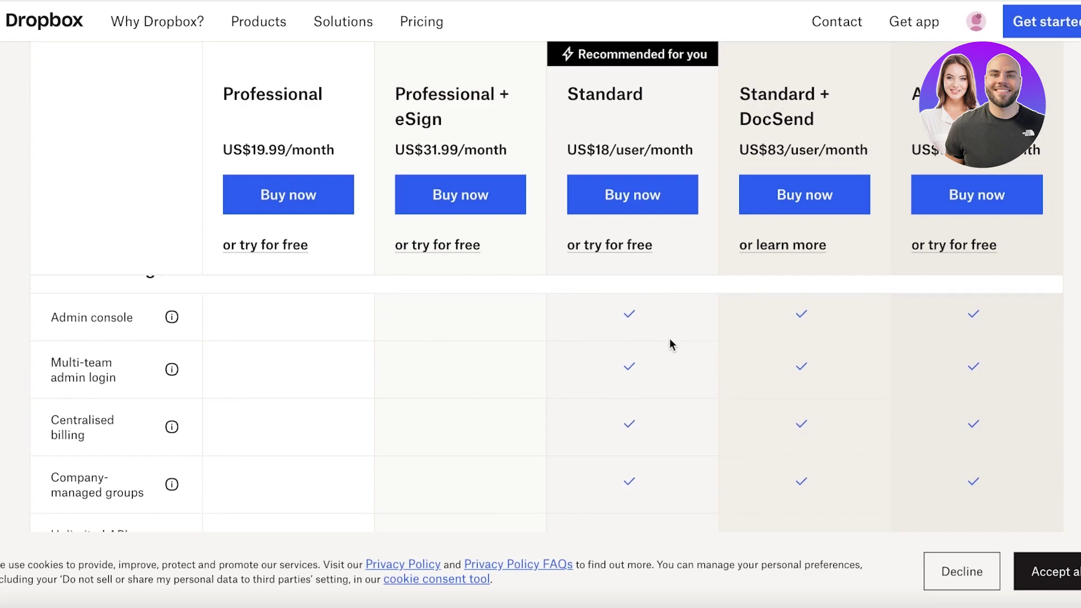
pyautogui.scroll(-1, 676, 345)
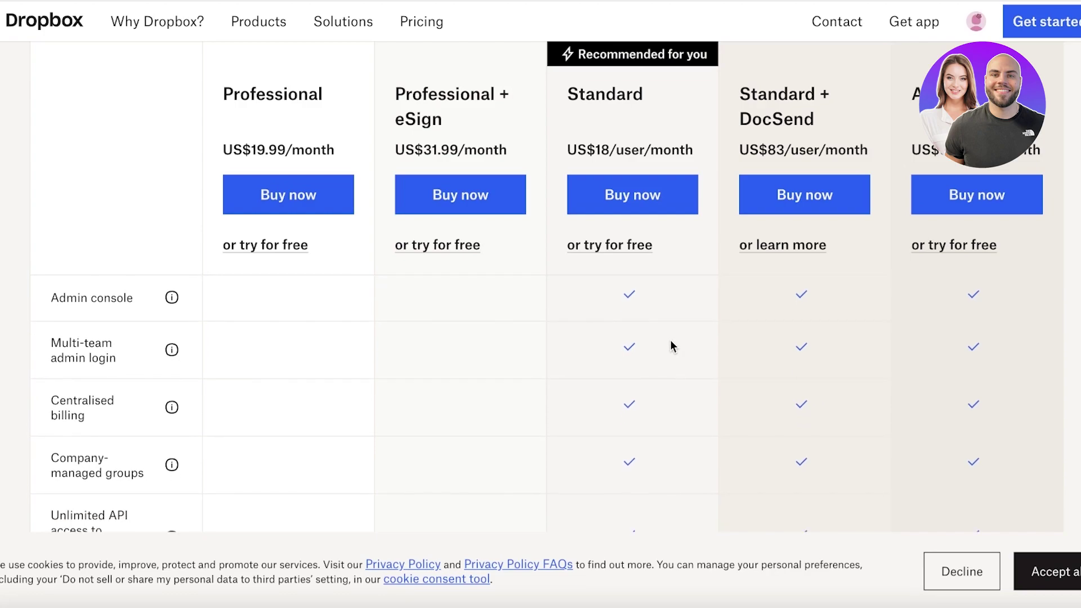
pyautogui.scroll(-3, 670, 344)
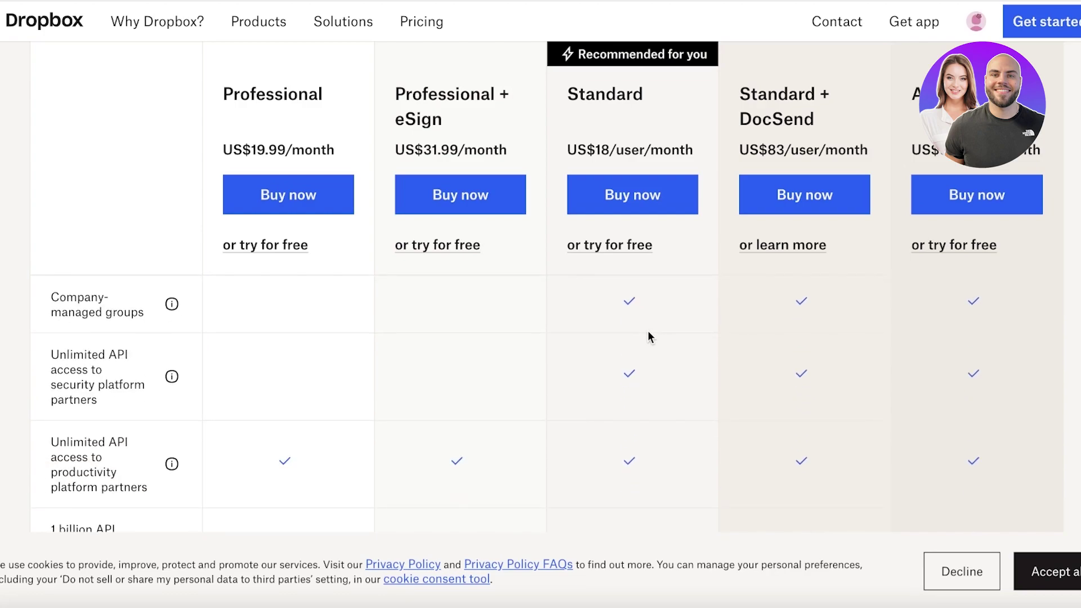
pyautogui.scroll(-2, 648, 331)
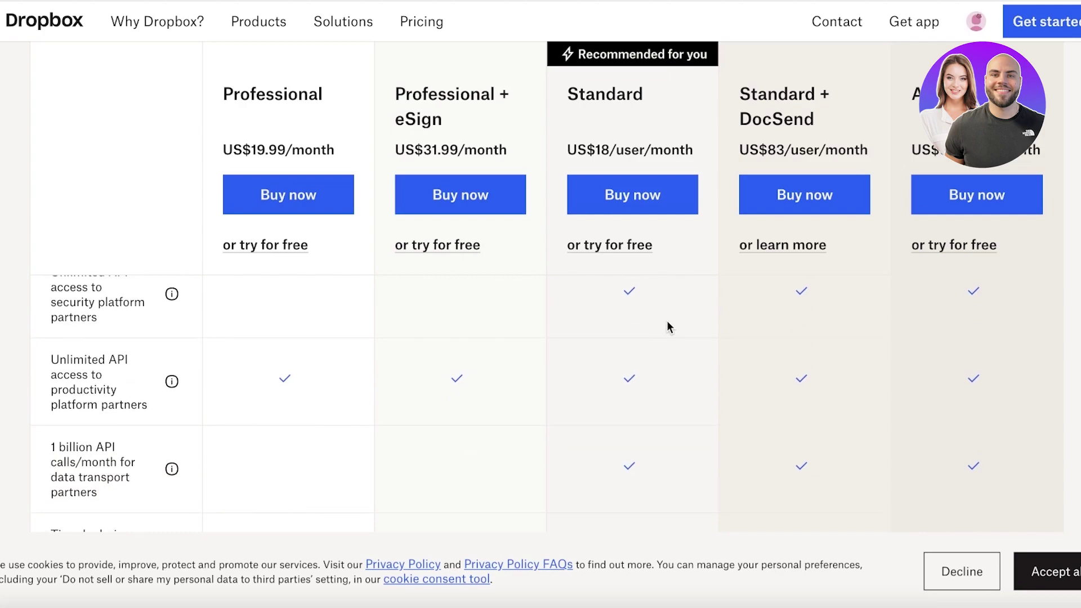
# Return to the plan cards and open the free trial sign-up for the Standard plan
pyautogui.scroll(10, 668, 321)
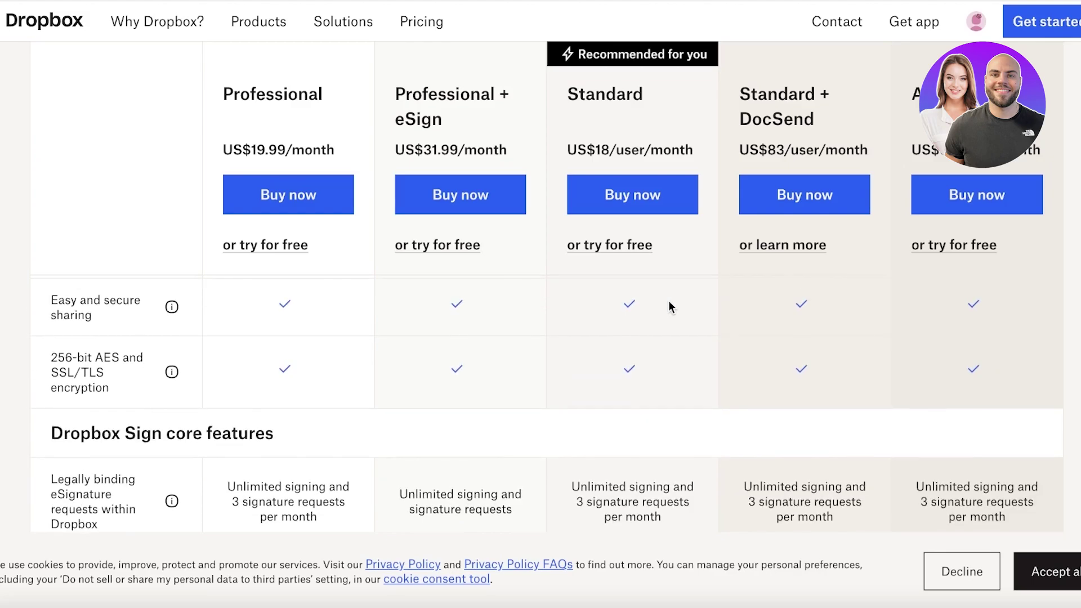
pyautogui.scroll(15, 668, 302)
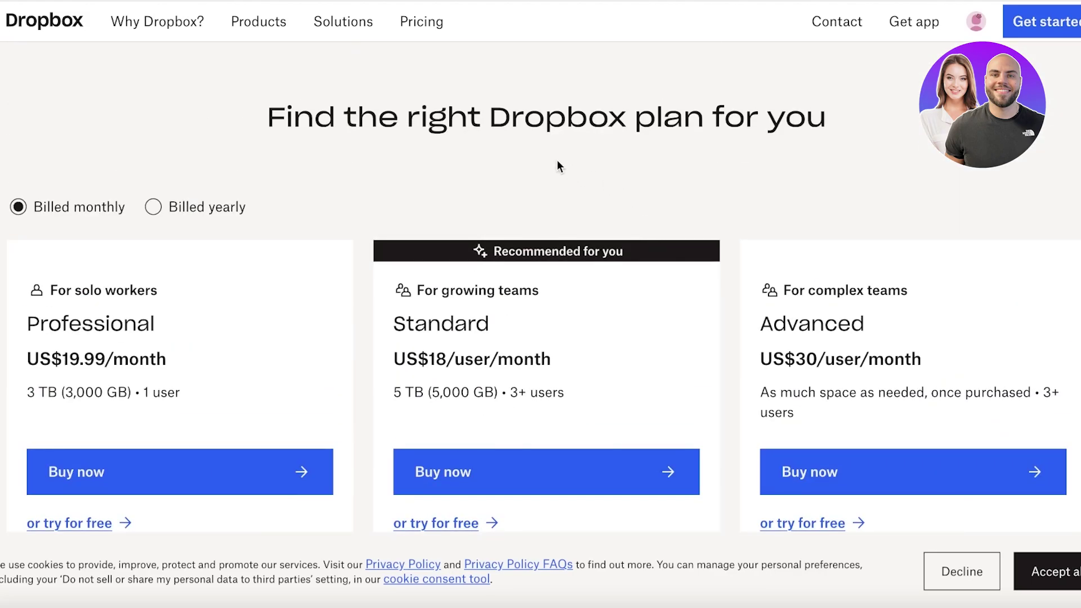
pyautogui.scroll(-5, 560, 168)
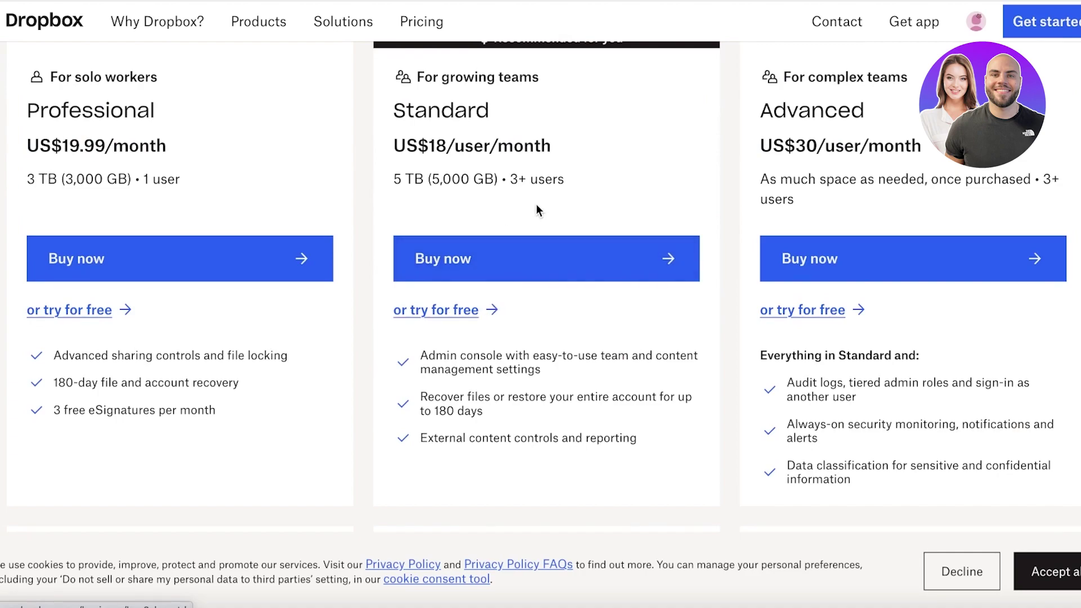
pyautogui.click(448, 310)
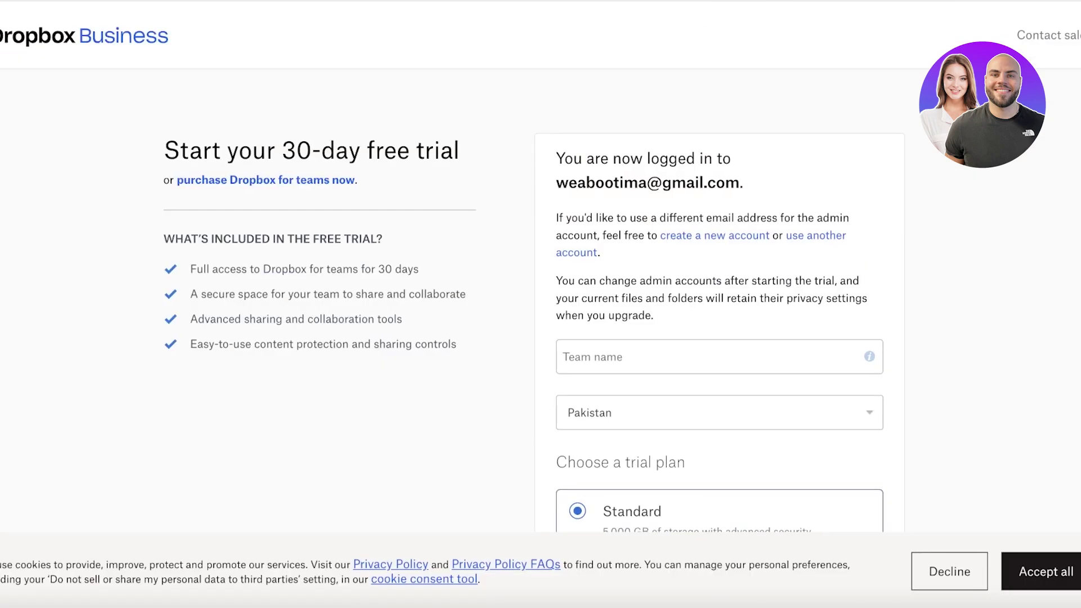
# Enter Durden Inc as the team name in the free trial form
pyautogui.scroll(-2, 767, 117)
pyautogui.click(699, 289)
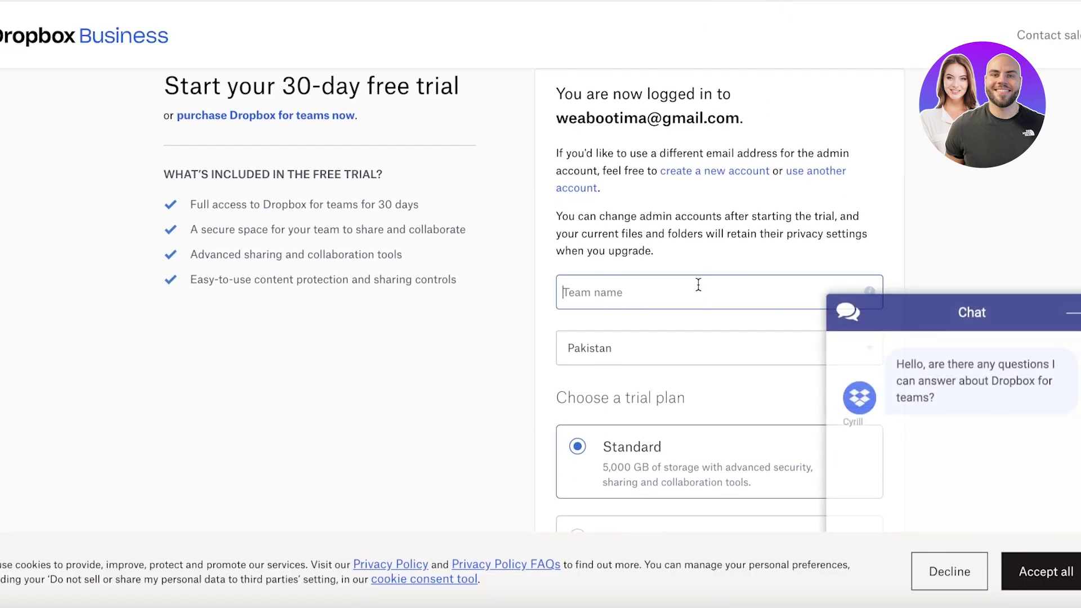
pyautogui.write('Durden Inc')
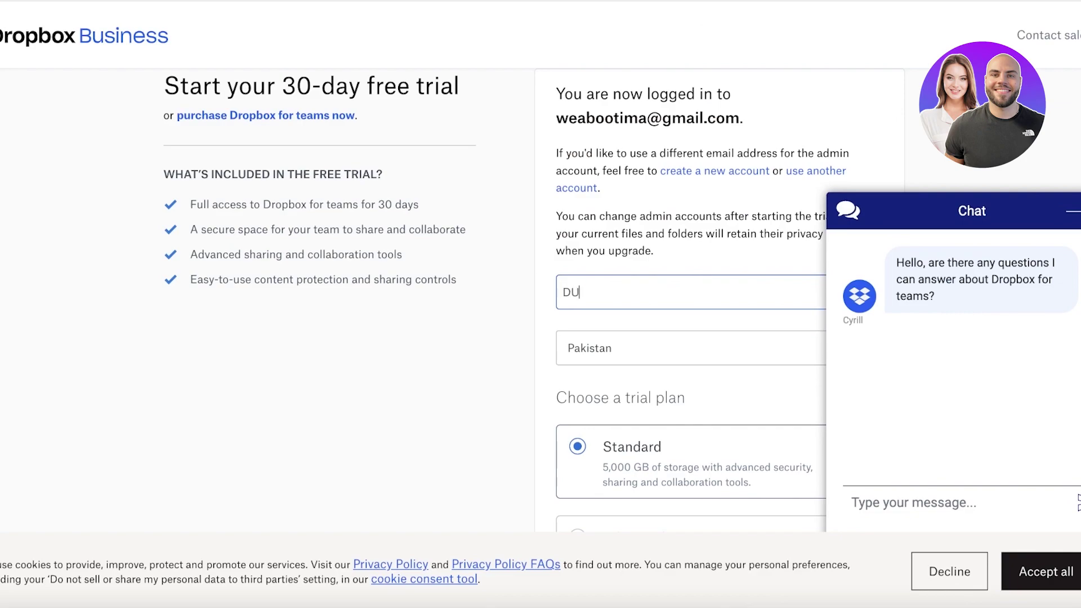
# Agree to the Dropbox for teams Agreement and Terms, and start the free trial with the Standard plan
pyautogui.scroll(-5, 678, 168)
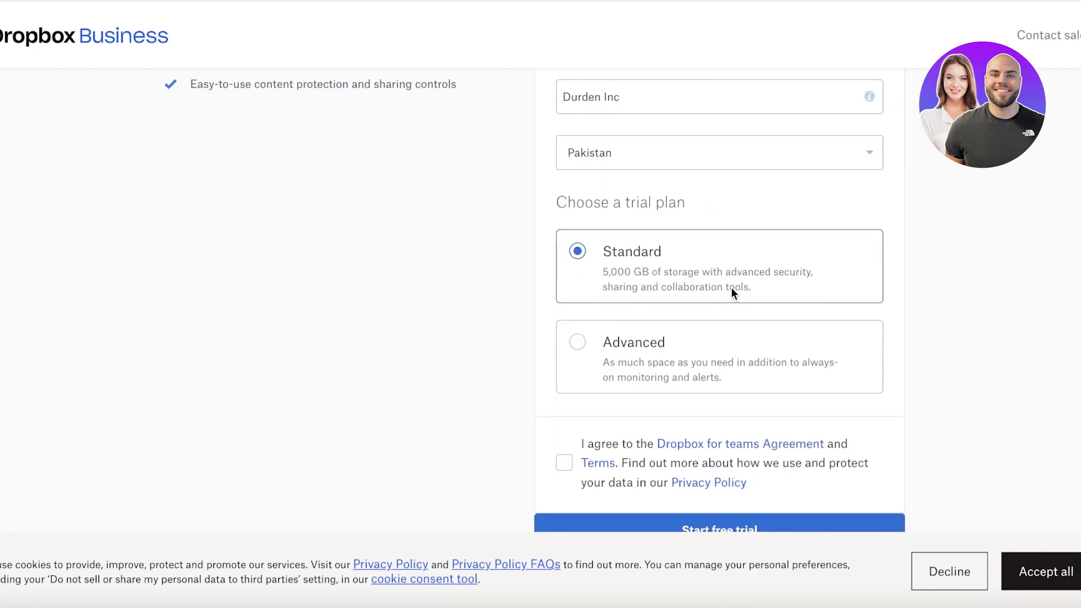
pyautogui.scroll(1, 731, 287)
pyautogui.scroll(-4, 664, 275)
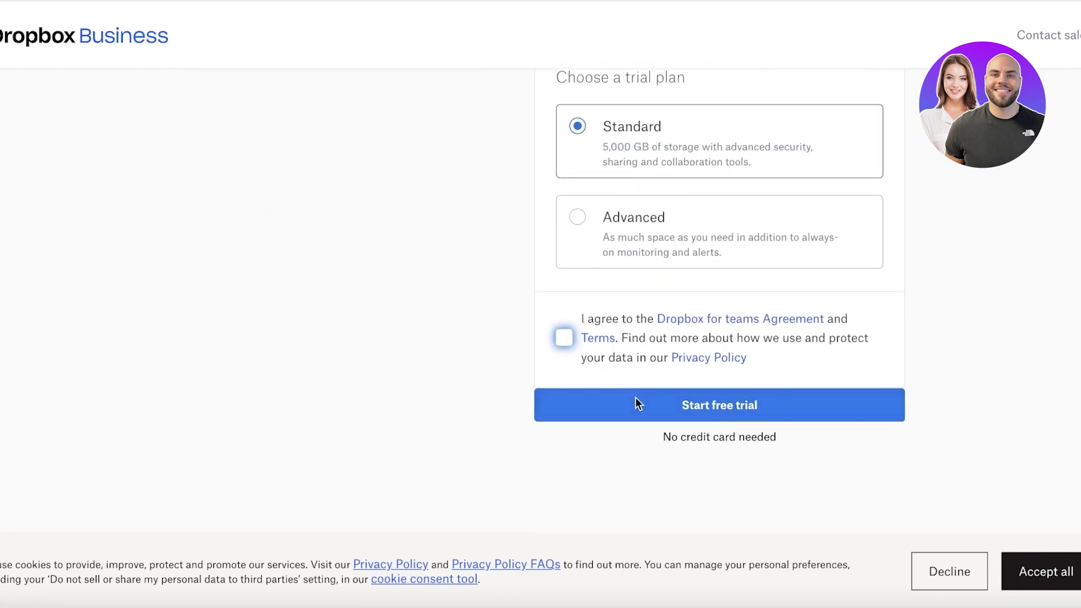
pyautogui.click(563, 337)
pyautogui.click(620, 421)
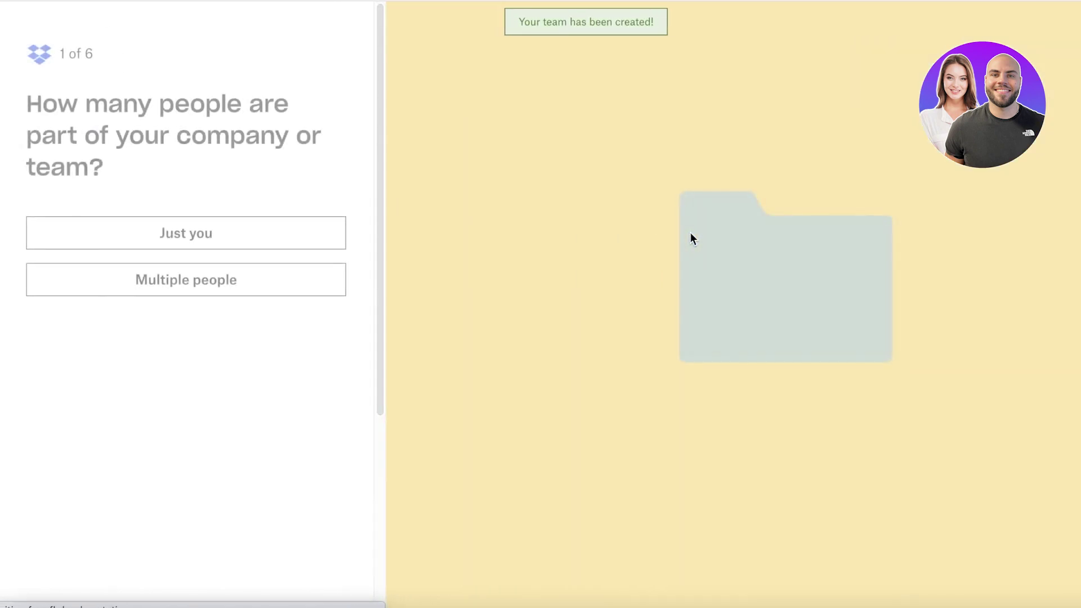
# Answer the first two onboarding questions with Multiple people as the team size and Project/program management as the type of work
pyautogui.click(186, 297)
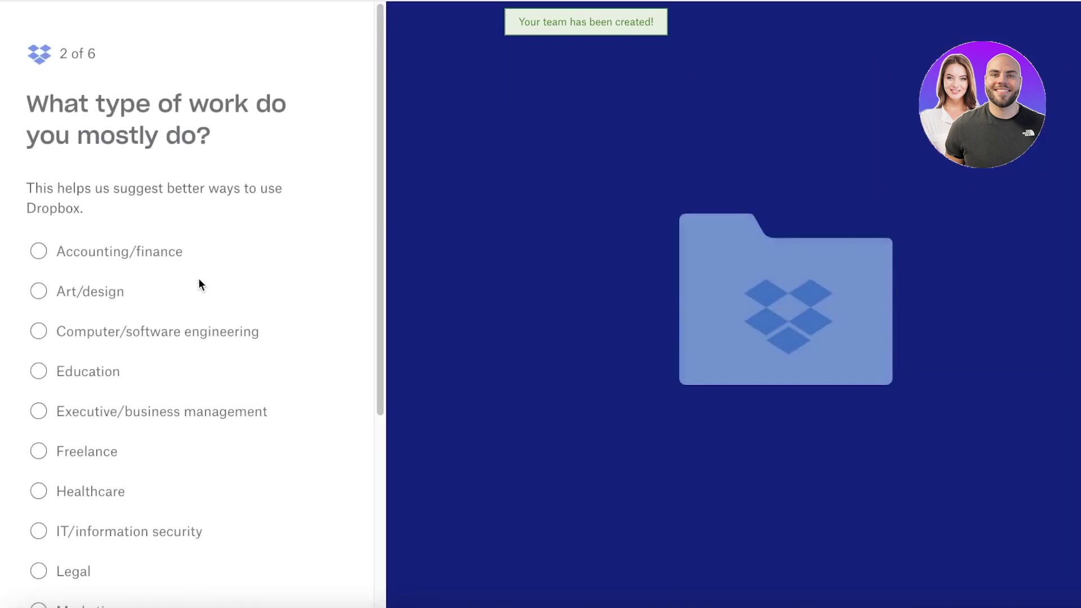
pyautogui.scroll(-5, 193, 279)
pyautogui.scroll(3, 123, 205)
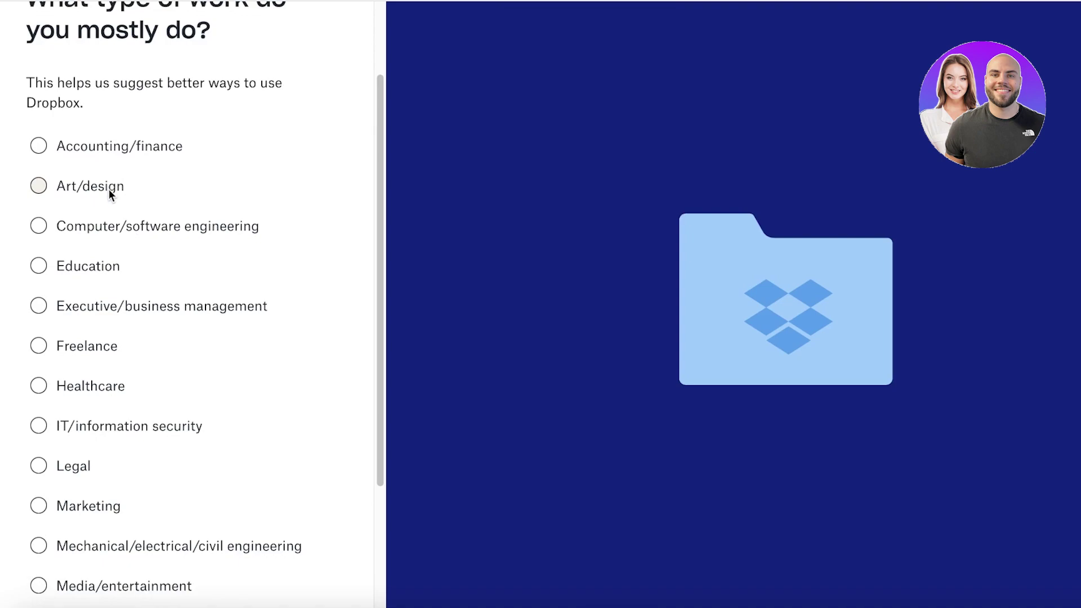
pyautogui.scroll(2, 109, 189)
pyautogui.scroll(-5, 108, 197)
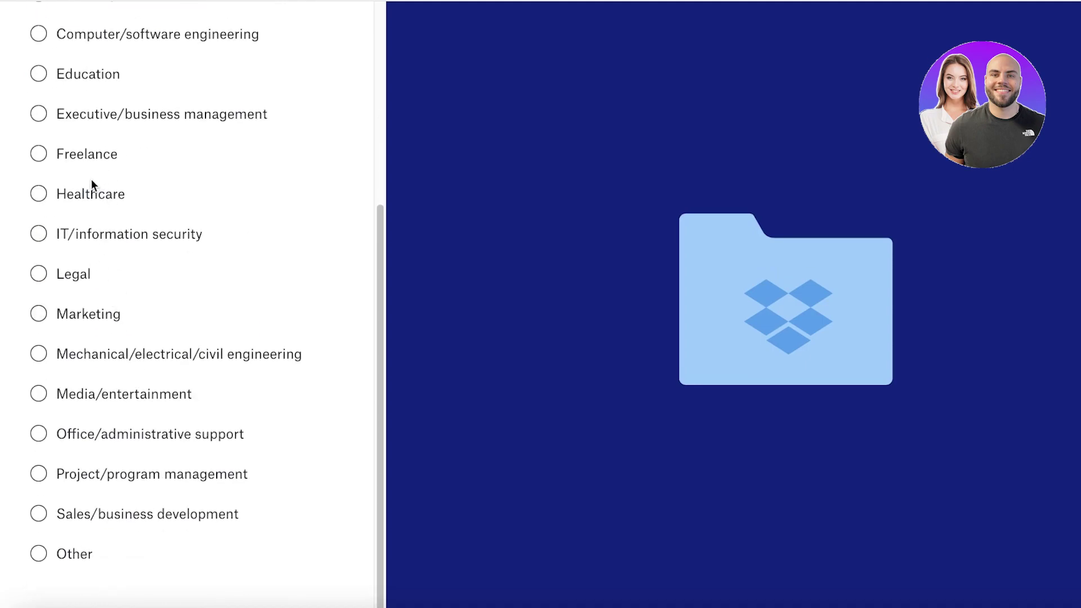
pyautogui.scroll(4, 86, 186)
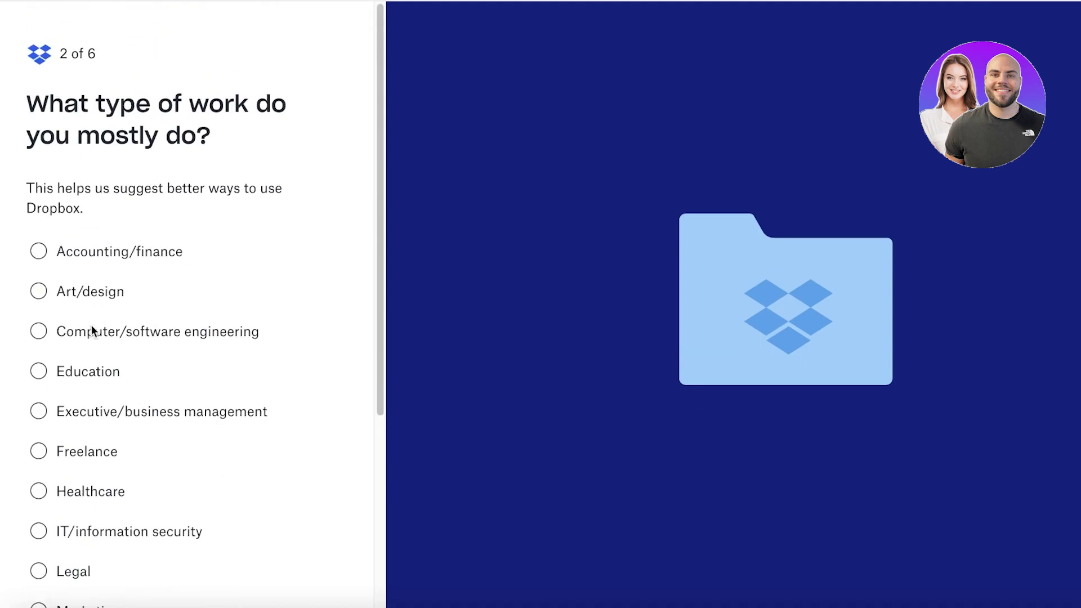
pyautogui.scroll(-4, 90, 316)
pyautogui.scroll(2, 76, 265)
pyautogui.scroll(3, 65, 244)
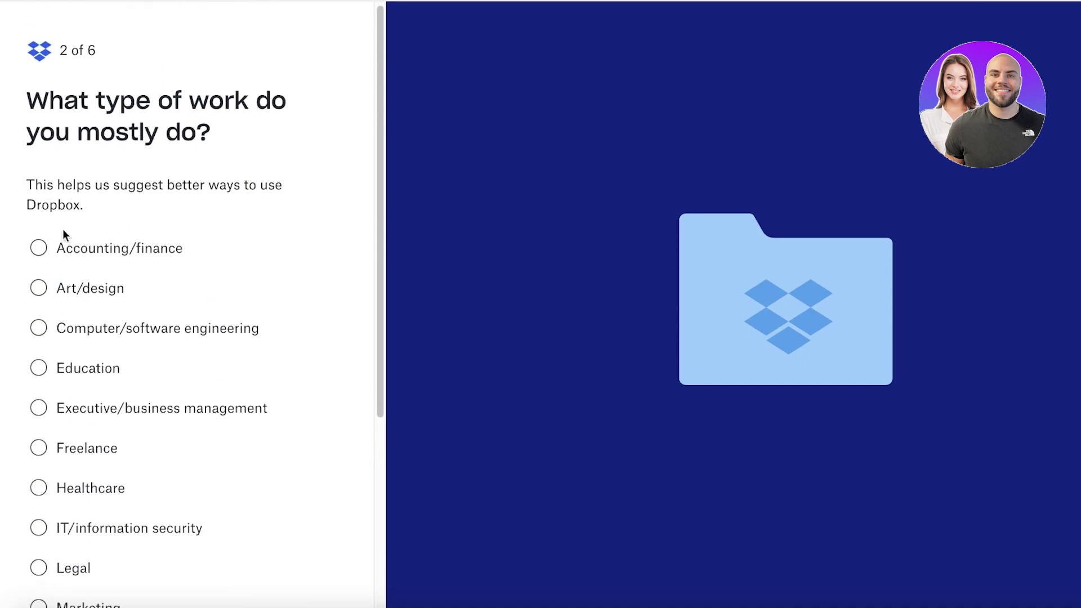
pyautogui.scroll(-5, 108, 183)
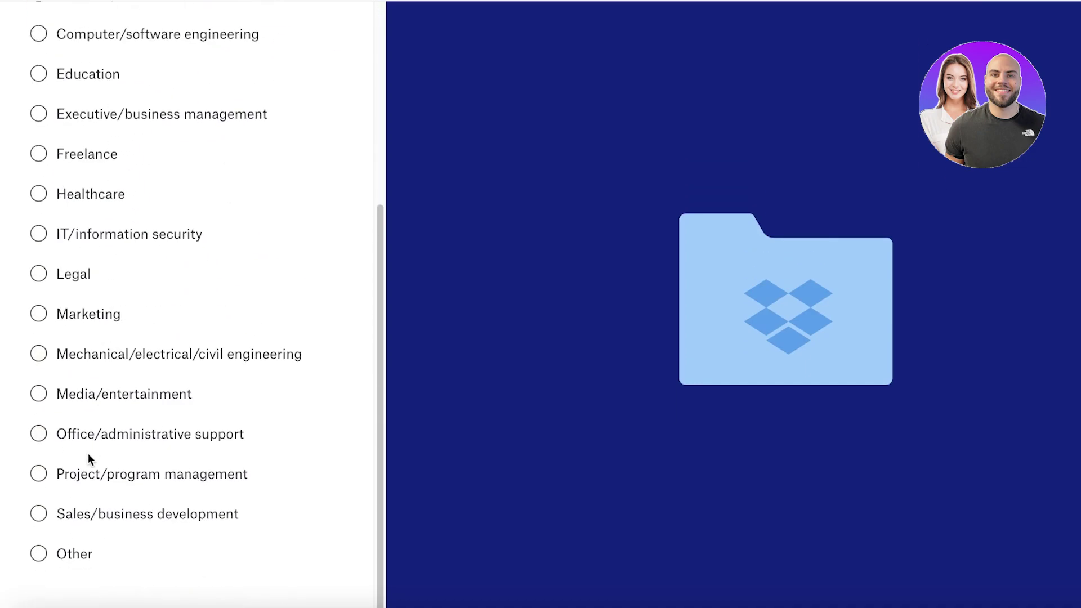
pyautogui.scroll(5, 90, 338)
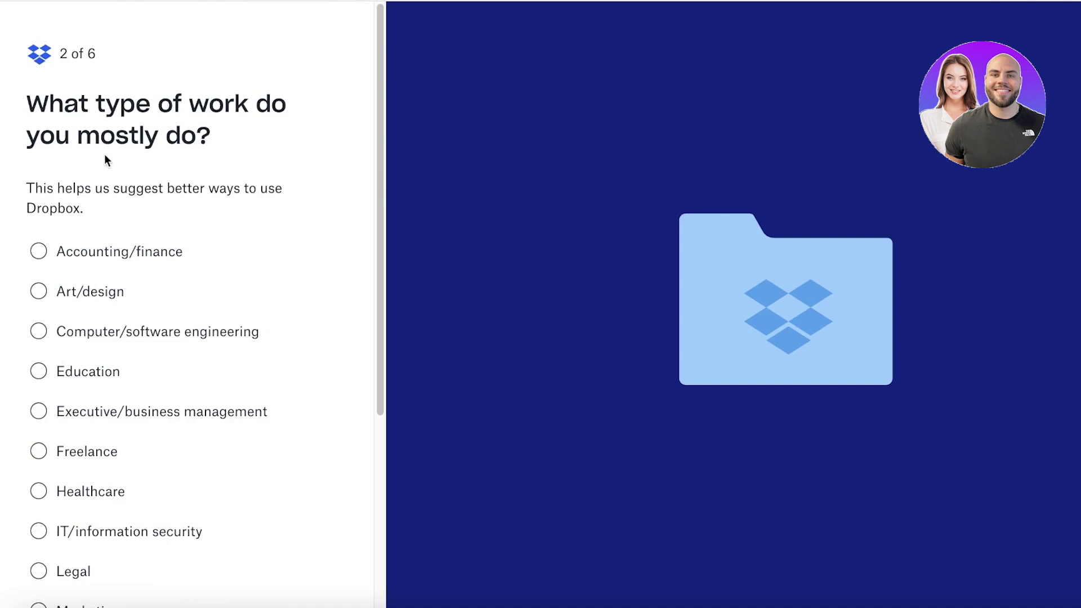
pyautogui.scroll(-5, 178, 214)
pyautogui.scroll(3, 202, 252)
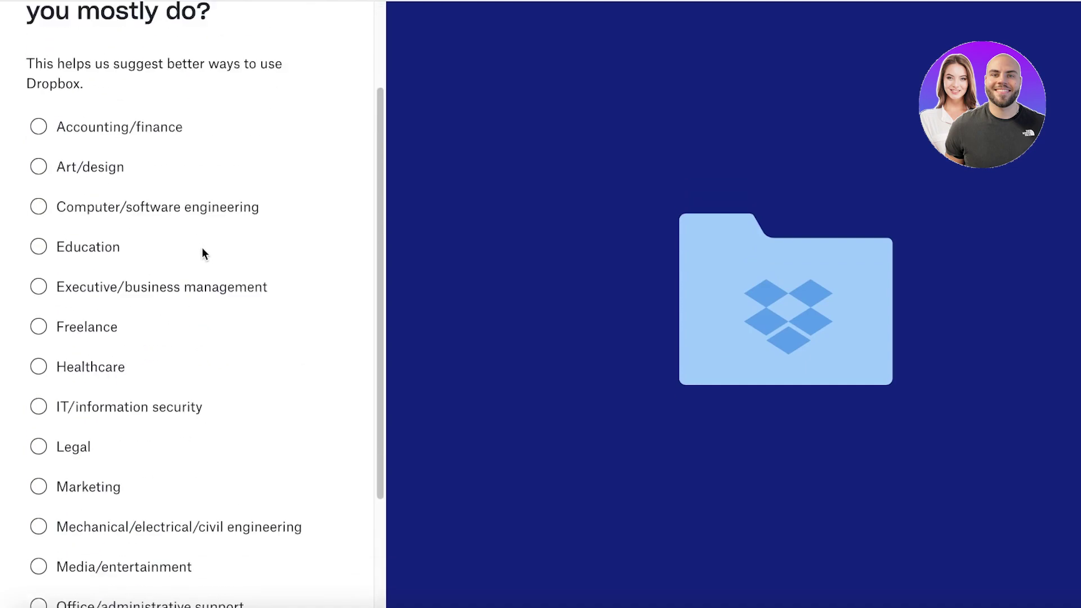
pyautogui.scroll(1, 202, 252)
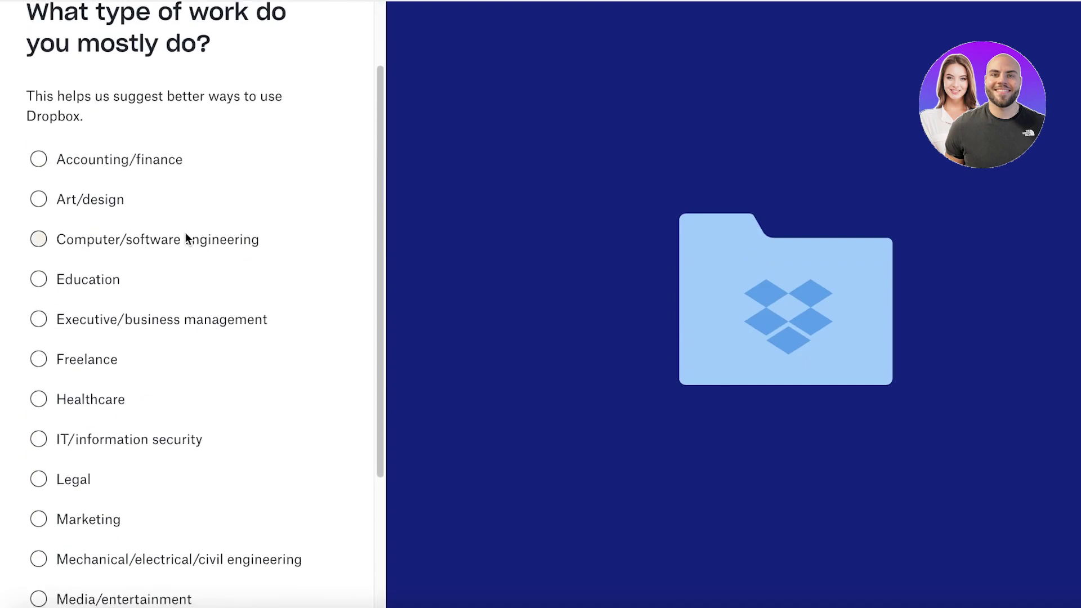
pyautogui.scroll(-1, 157, 180)
pyautogui.scroll(-5, 89, 176)
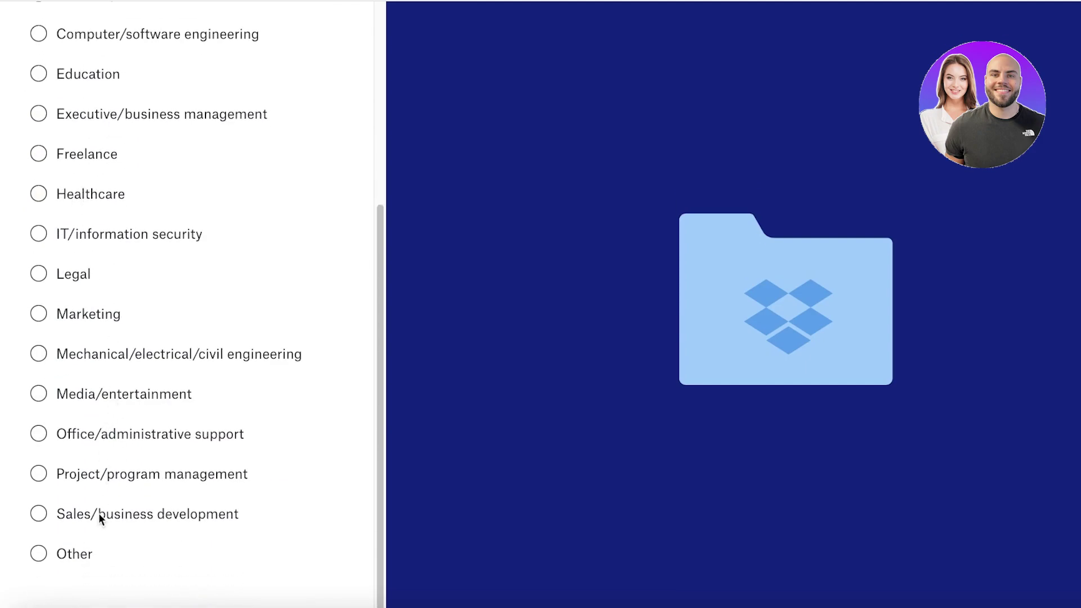
pyautogui.click(120, 473)
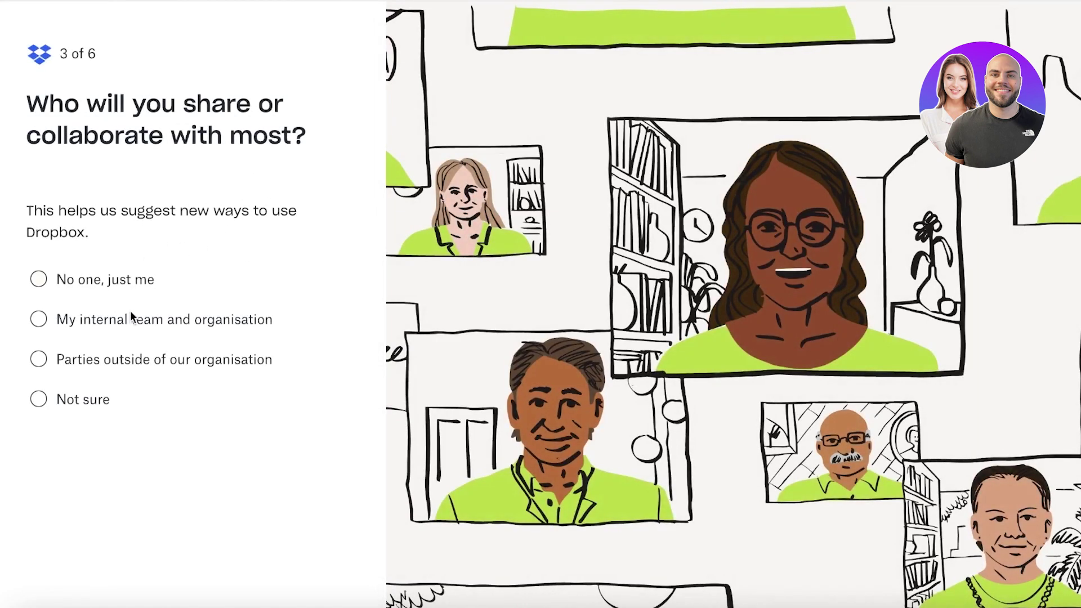
# Choose "No one, just me" as the collaboration answer and postpone downloading Dropbox with a later reminder
pyautogui.click(120, 279)
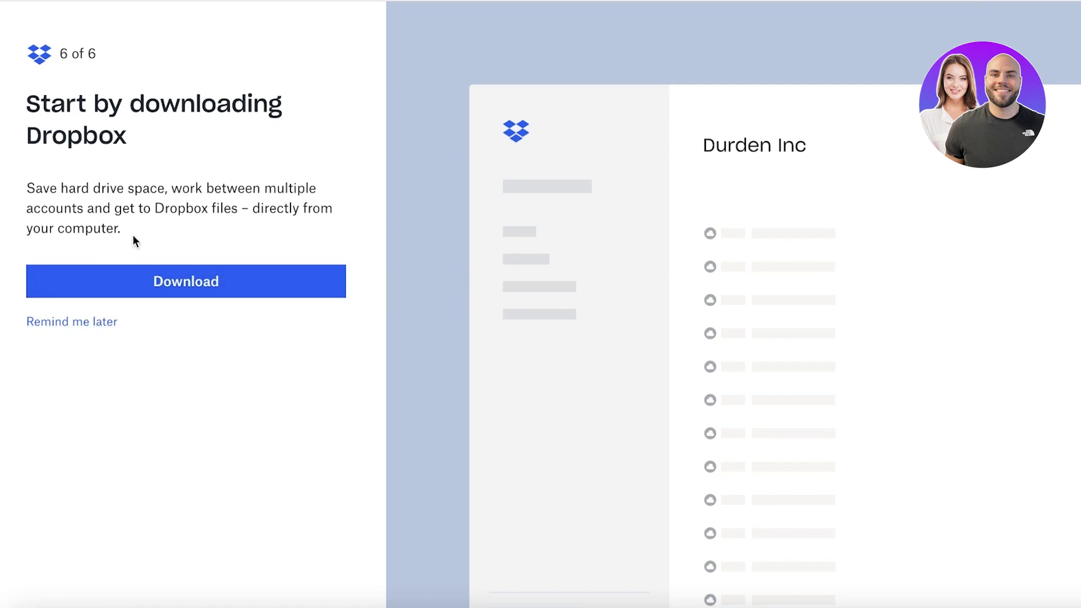
pyautogui.click(106, 322)
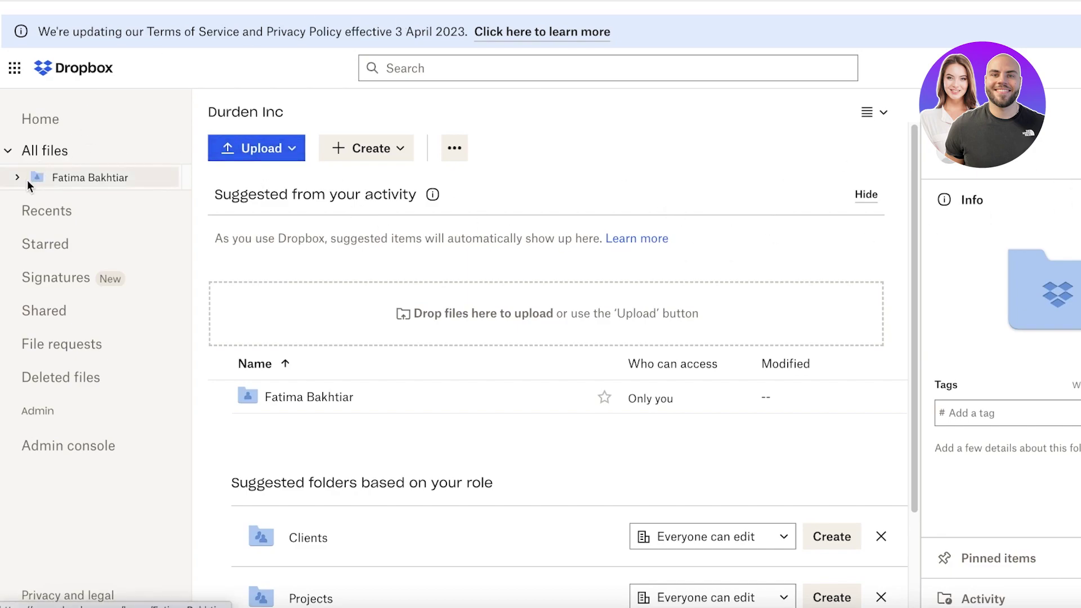
# Collapse and reopen the All files tree, and look through the list of Dropbox apps from Sign to App Centre
pyautogui.click(8, 156)
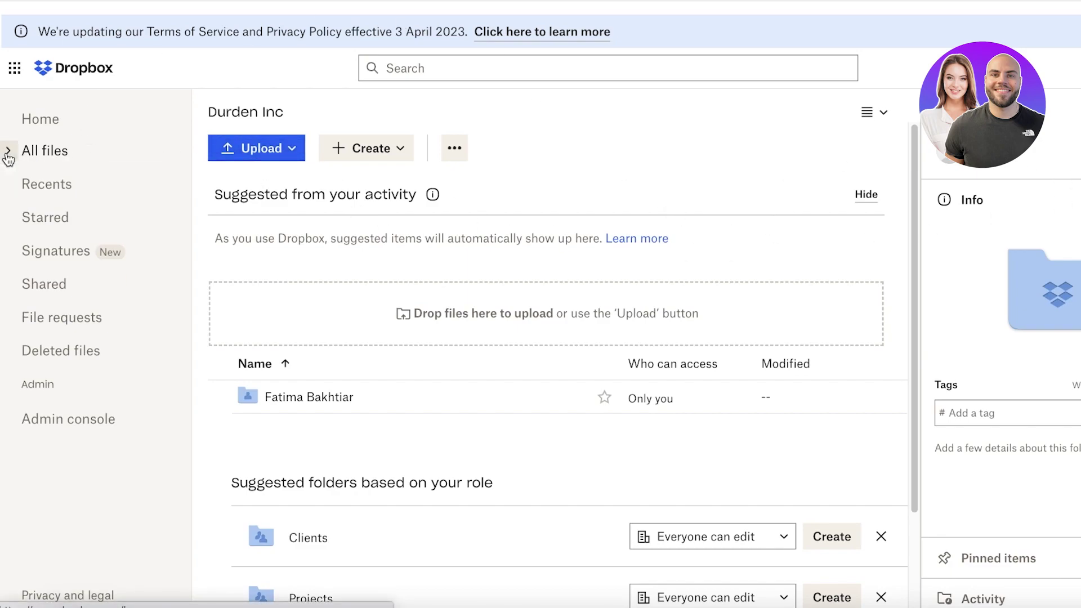
pyautogui.click(8, 157)
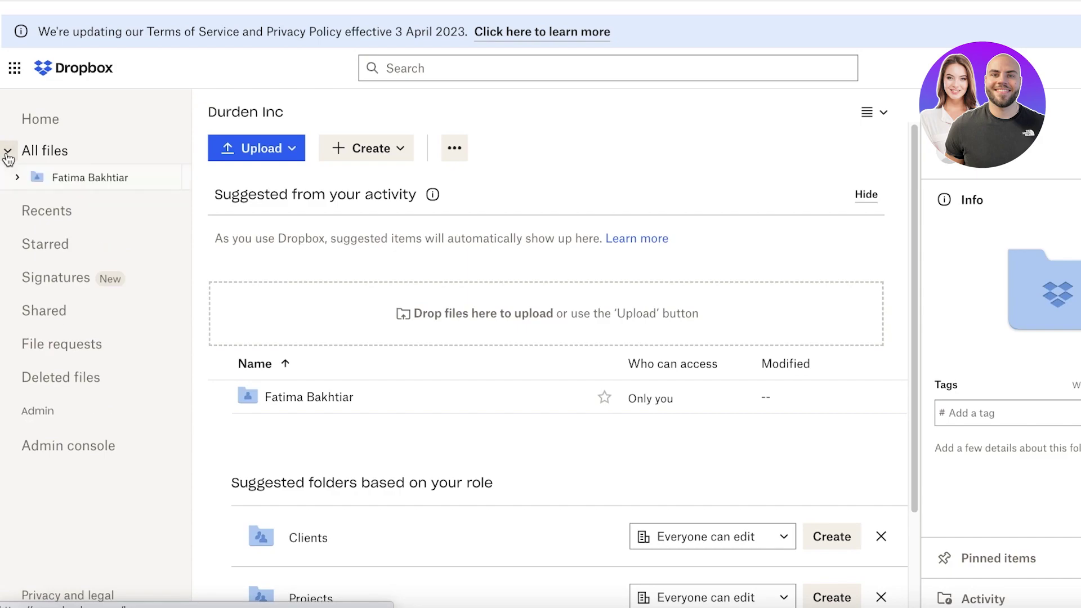
pyautogui.click(13, 69)
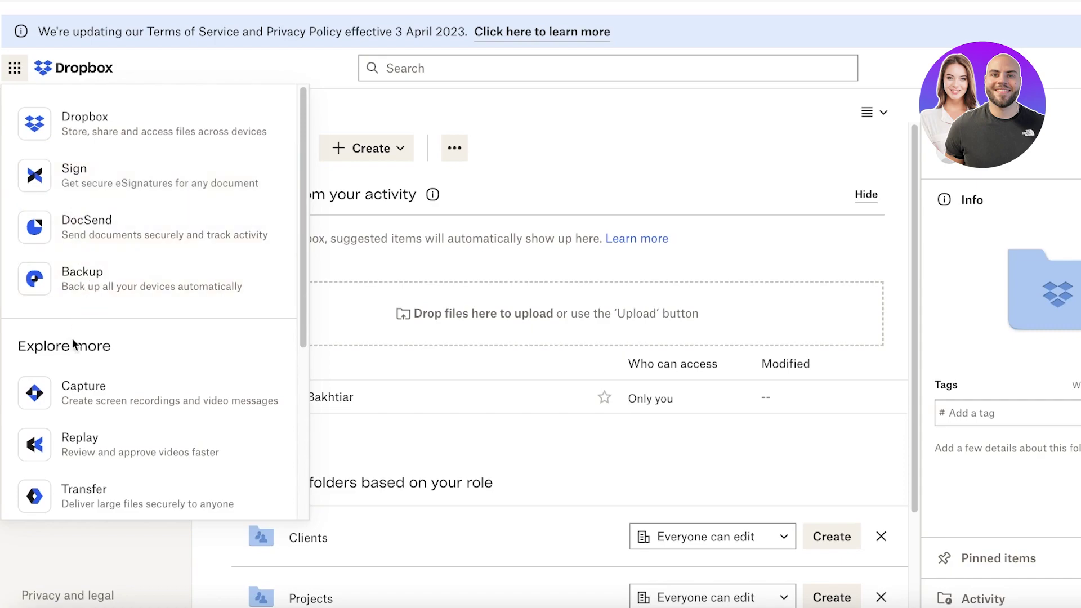
pyautogui.scroll(-5, 106, 434)
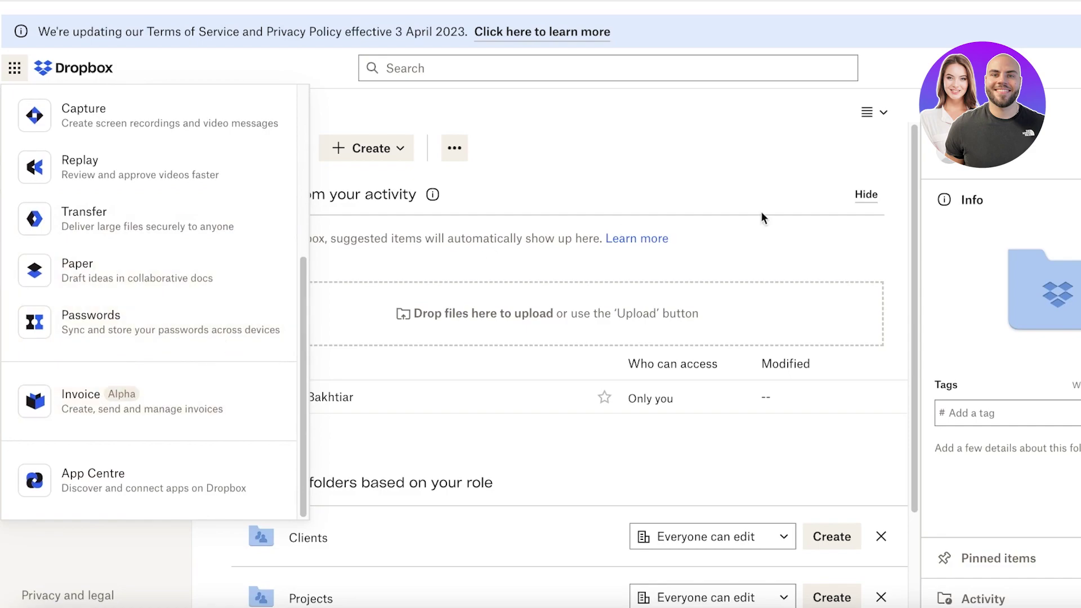
pyautogui.click(726, 296)
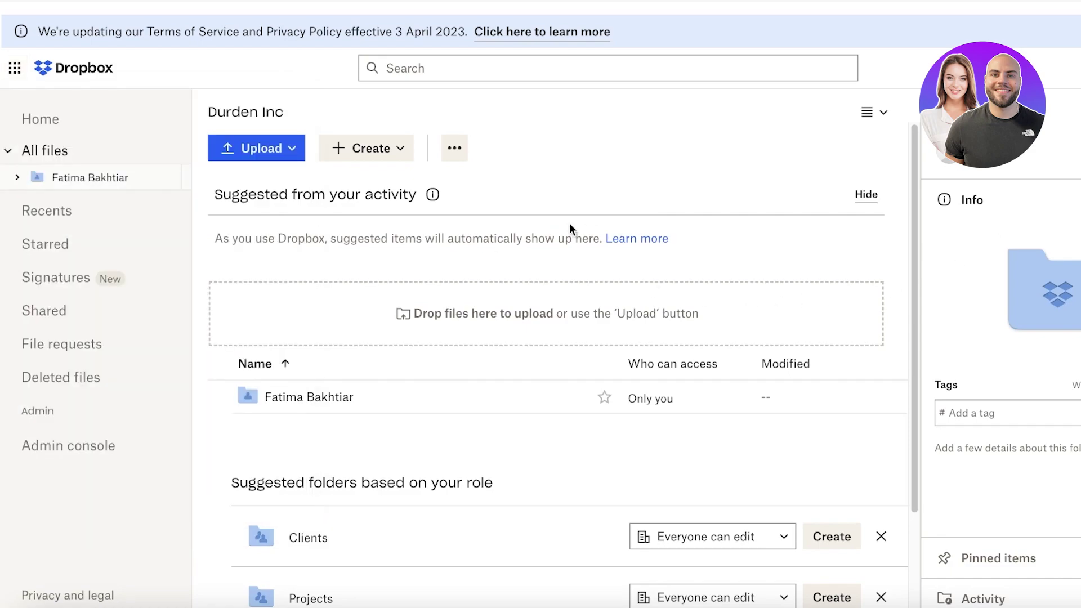
# Look through the role-based suggested folders on the Durden Inc team page, from Clients to Planning
pyautogui.scroll(-2, 539, 164)
pyautogui.scroll(2, 528, 124)
pyautogui.scroll(-2, 392, 500)
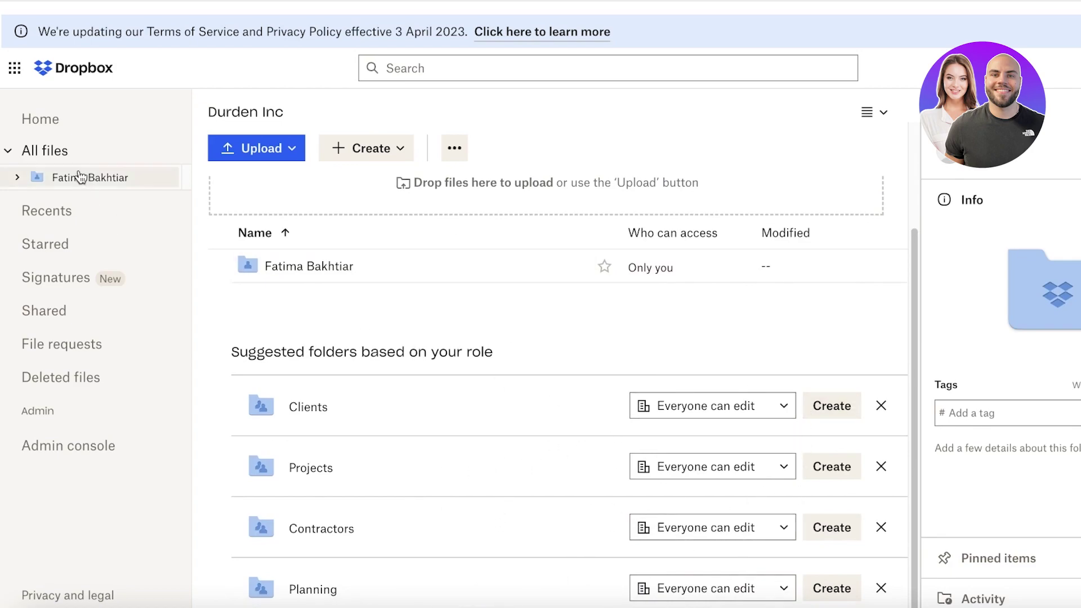
# Show deleted files for the Durden Inc folder, and return to the Dropbox home location
pyautogui.click(450, 156)
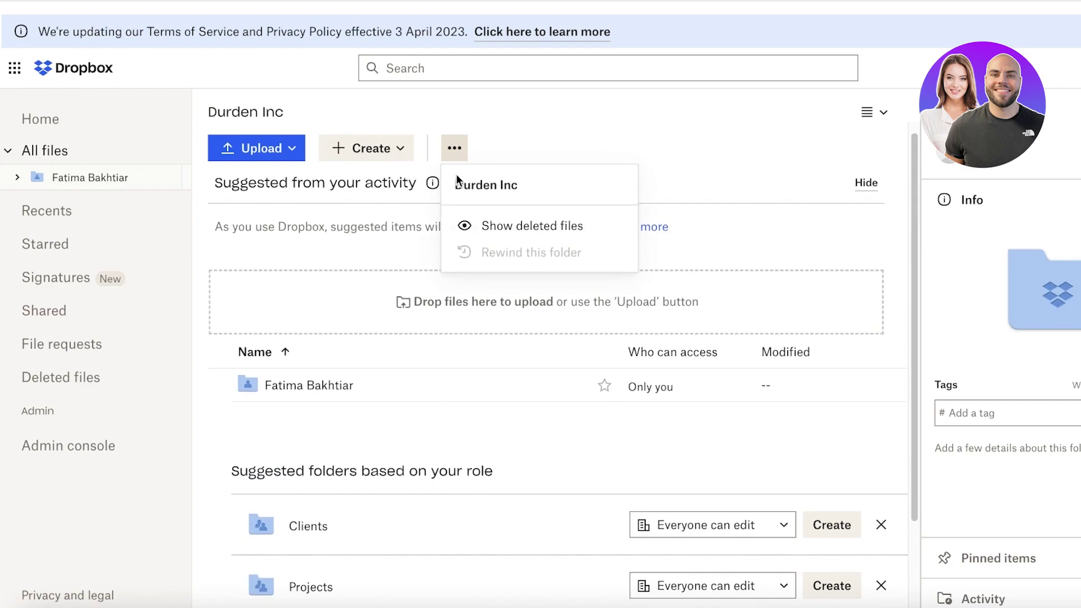
pyautogui.click(481, 227)
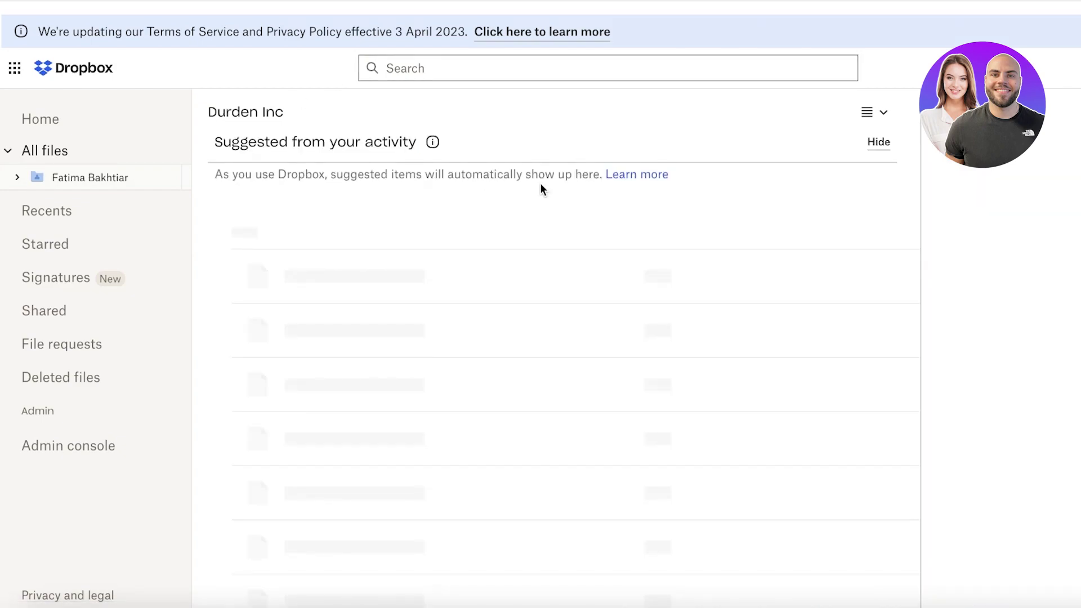
pyautogui.click(62, 76)
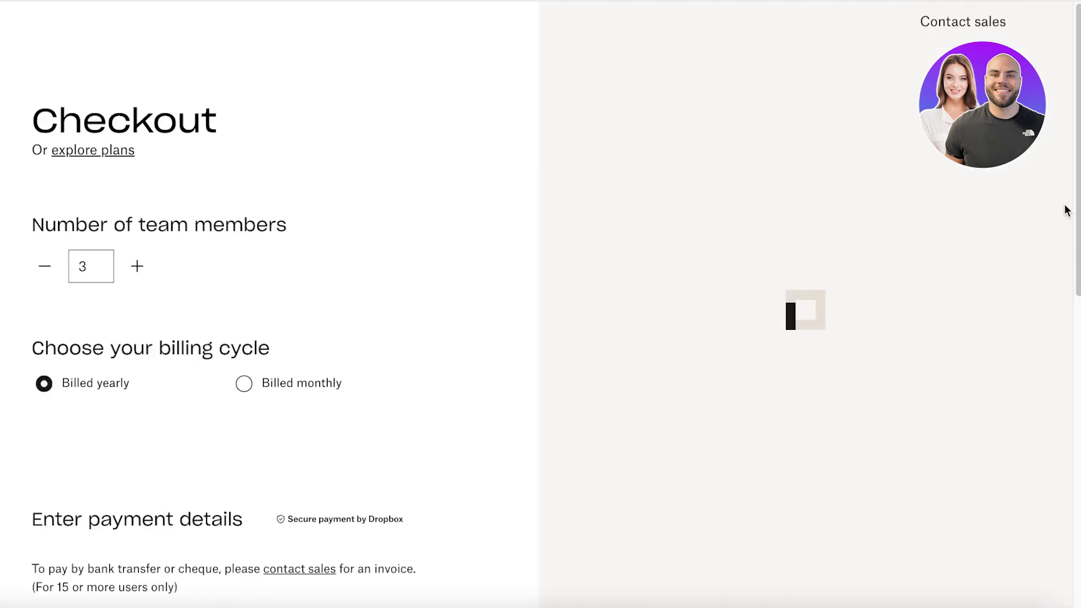
# Look through the checkout page, the Durden Inc upload area and the suggested folders
pyautogui.scroll(-7, 1067, 211)
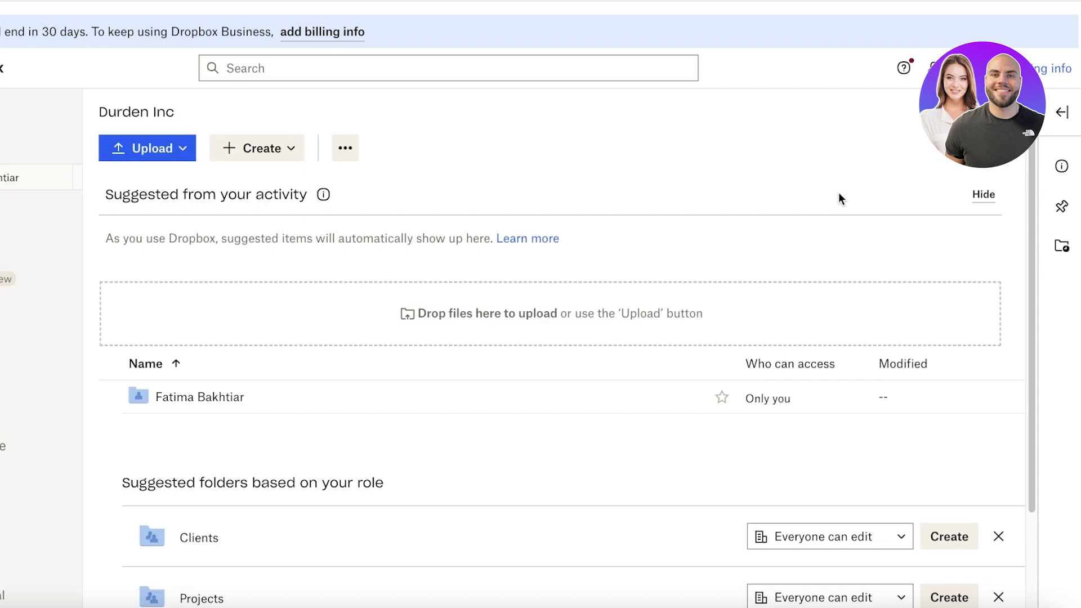
pyautogui.scroll(-2, 839, 198)
pyautogui.scroll(2, 809, 290)
pyautogui.scroll(1, 811, 290)
pyautogui.scroll(-2, 285, 180)
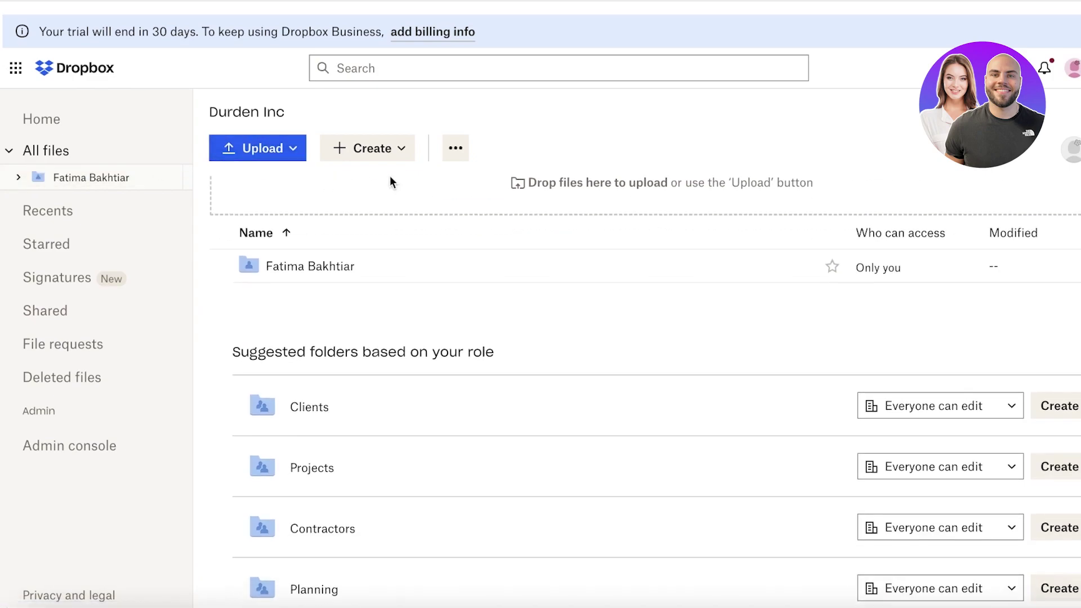
pyautogui.scroll(2, 616, 222)
pyautogui.scroll(-2, 1035, 433)
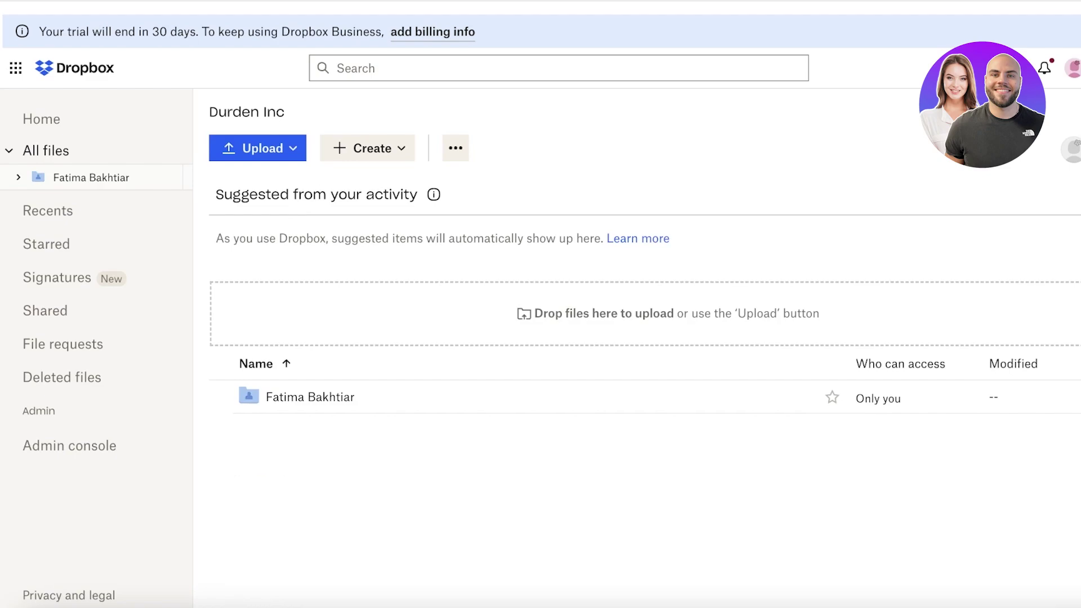
# Open the screen recording feature to view its three-step introduction, and dismiss the camera and microphone permission request
pyautogui.click(378, 150)
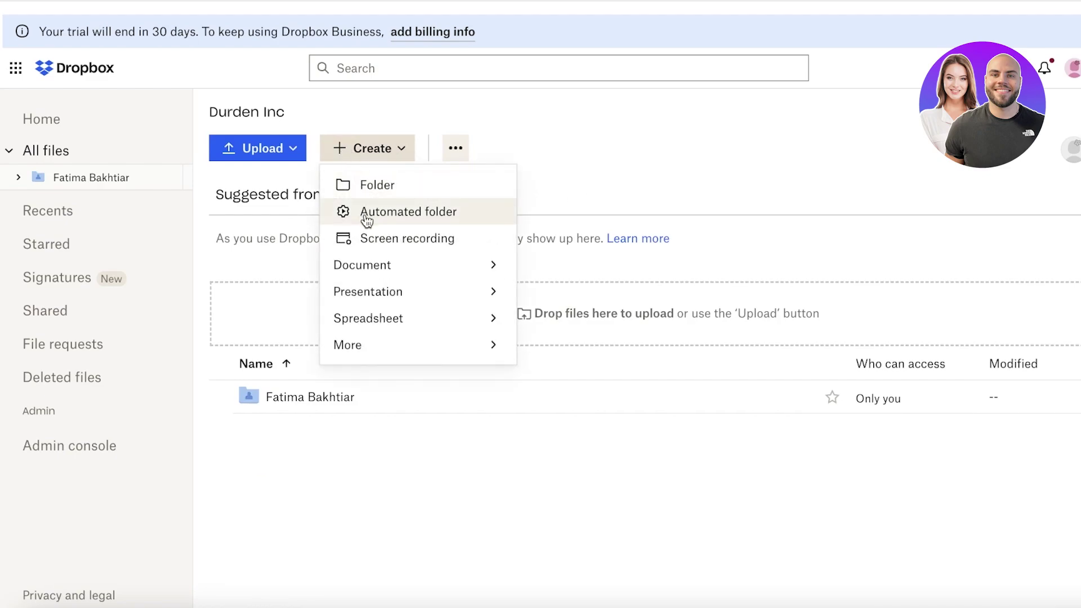
pyautogui.moveTo(369, 272)
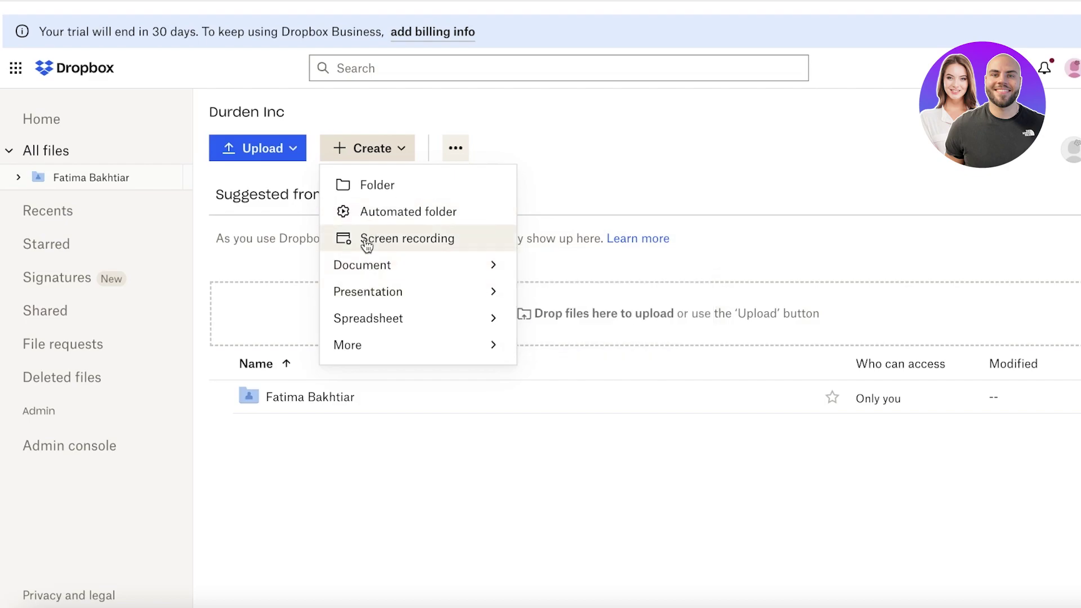
pyautogui.click(367, 241)
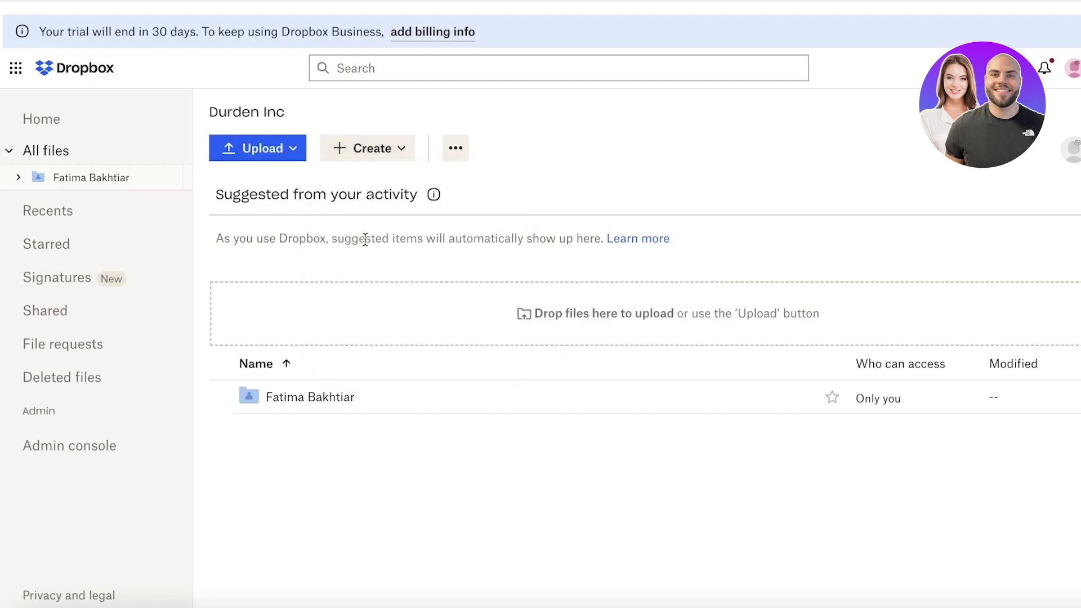
pyautogui.click(390, 154)
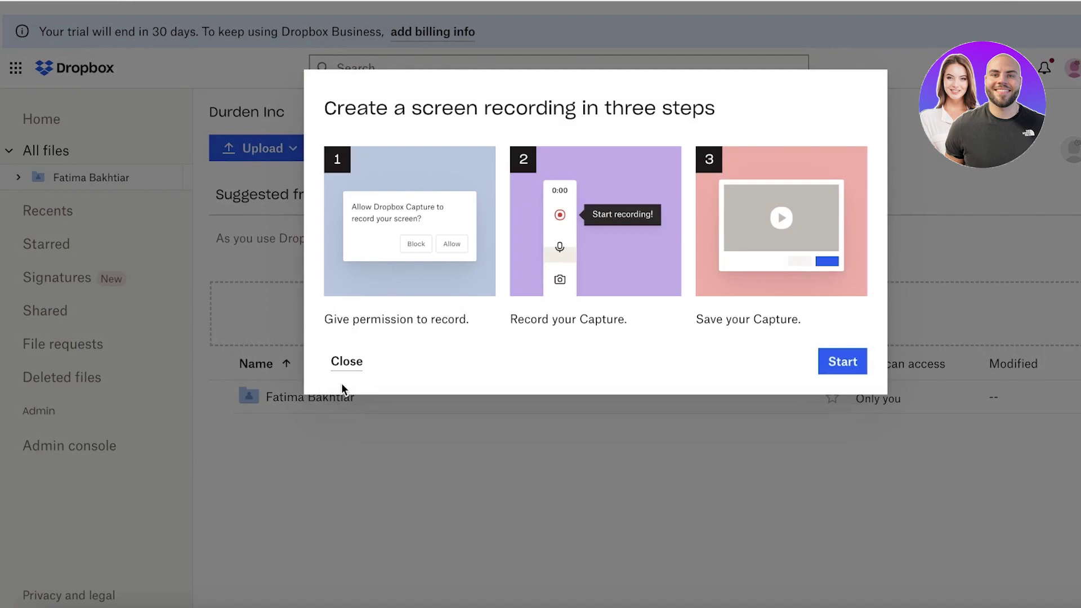
pyautogui.click(349, 363)
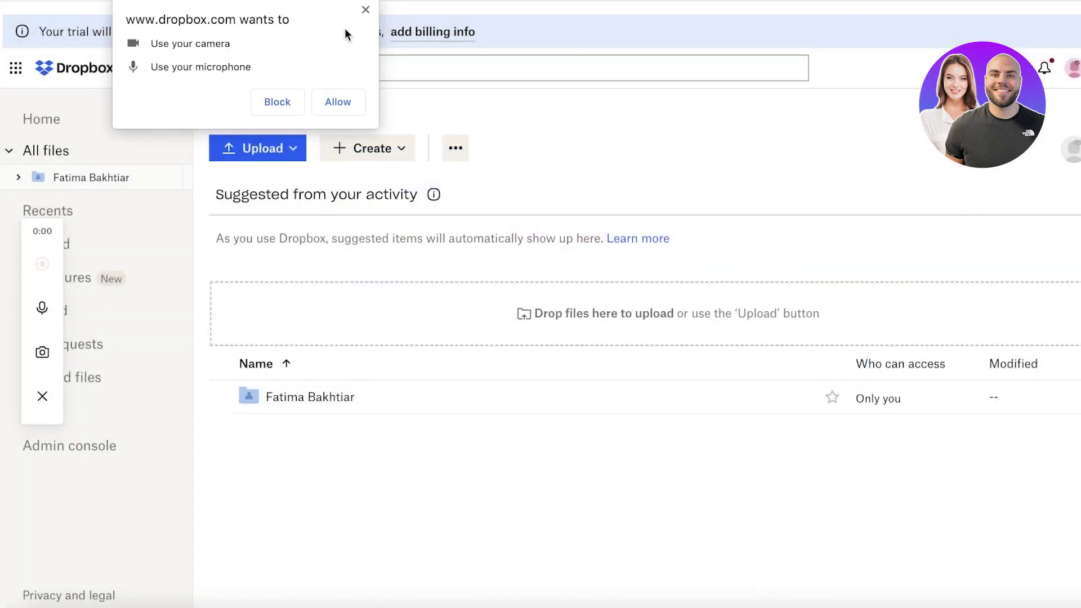
pyautogui.click(365, 10)
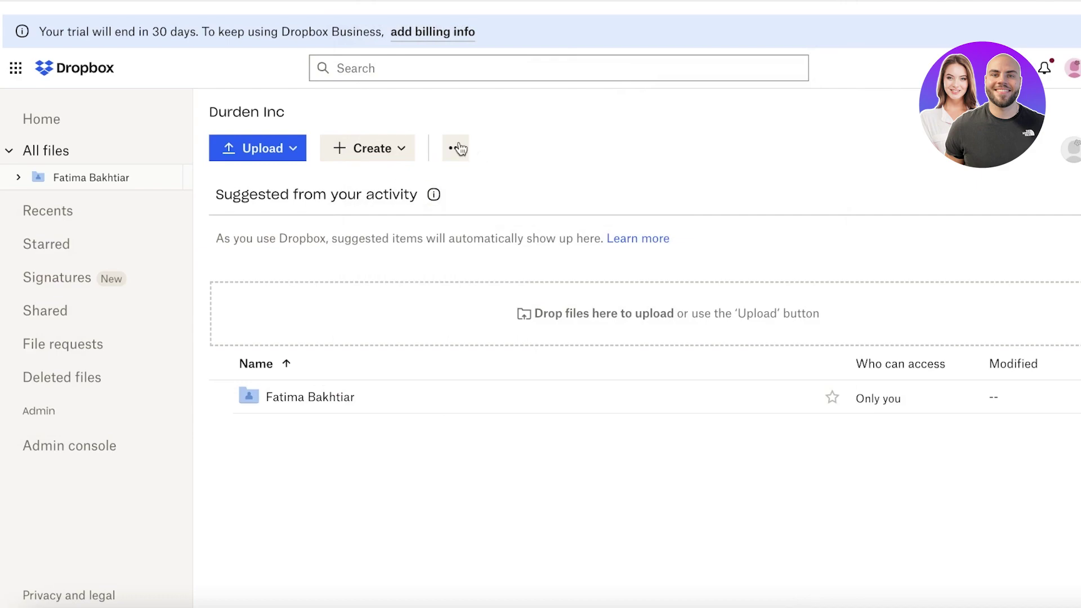
# Set up an automated folder named Aqua that tags added files with aqua, and skip saving a workflow template
pyautogui.click(380, 157)
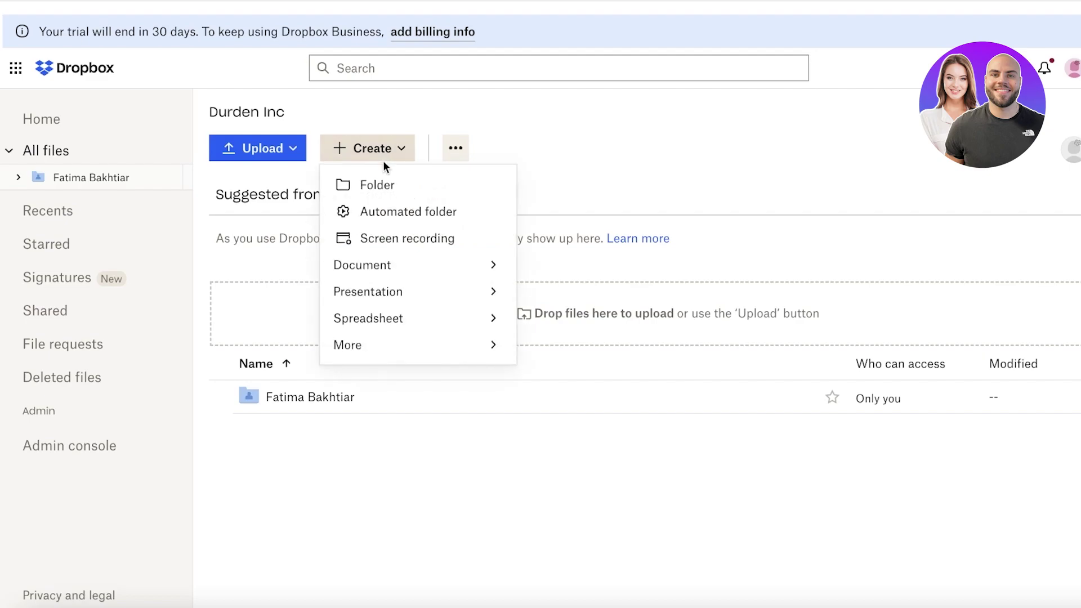
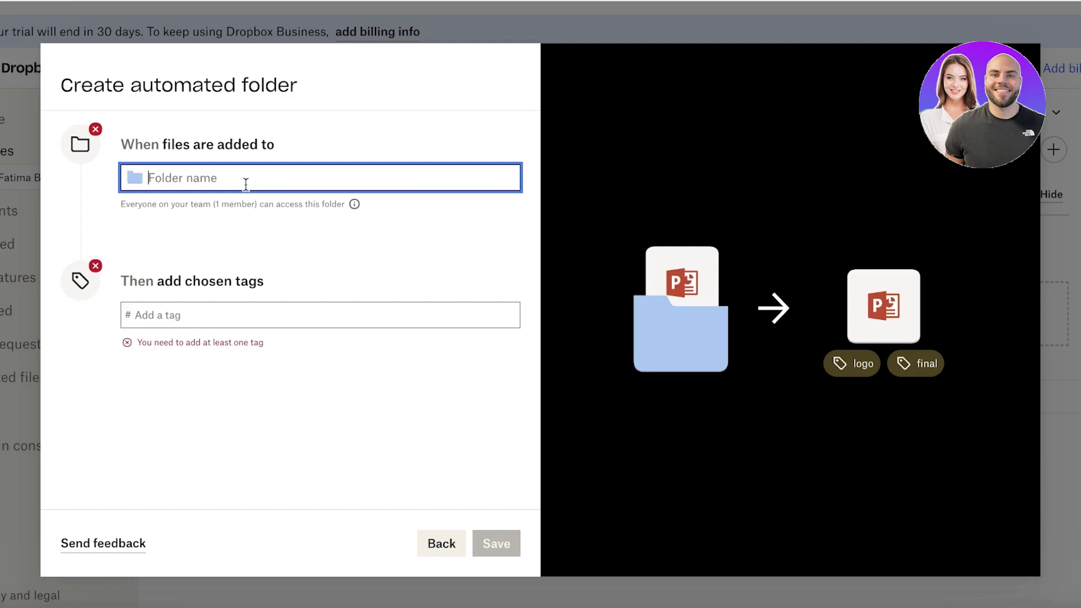
pyautogui.write('Aqua')
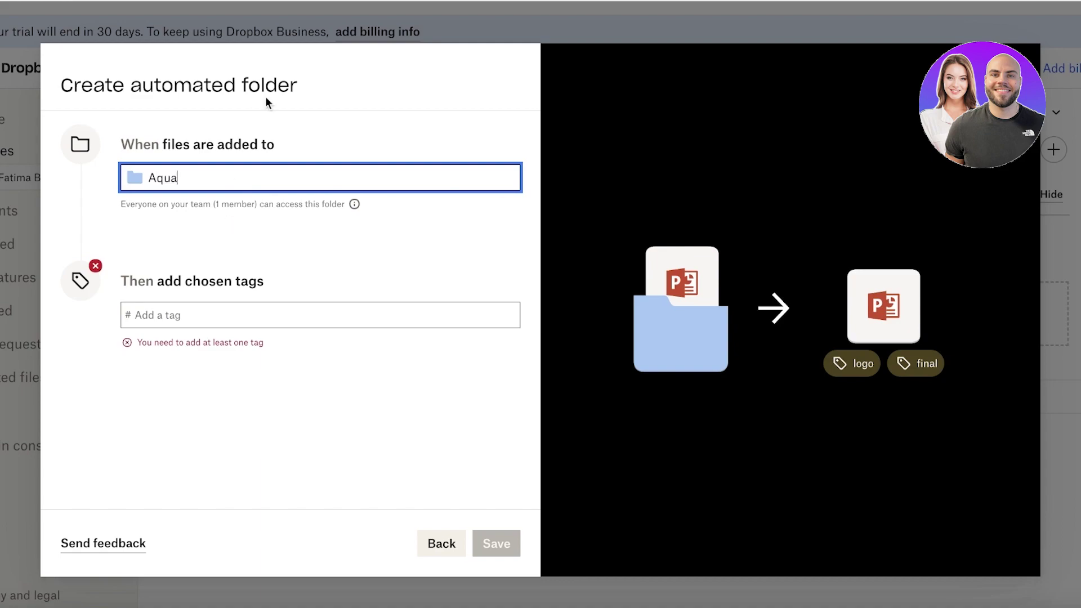
pyautogui.click(201, 312)
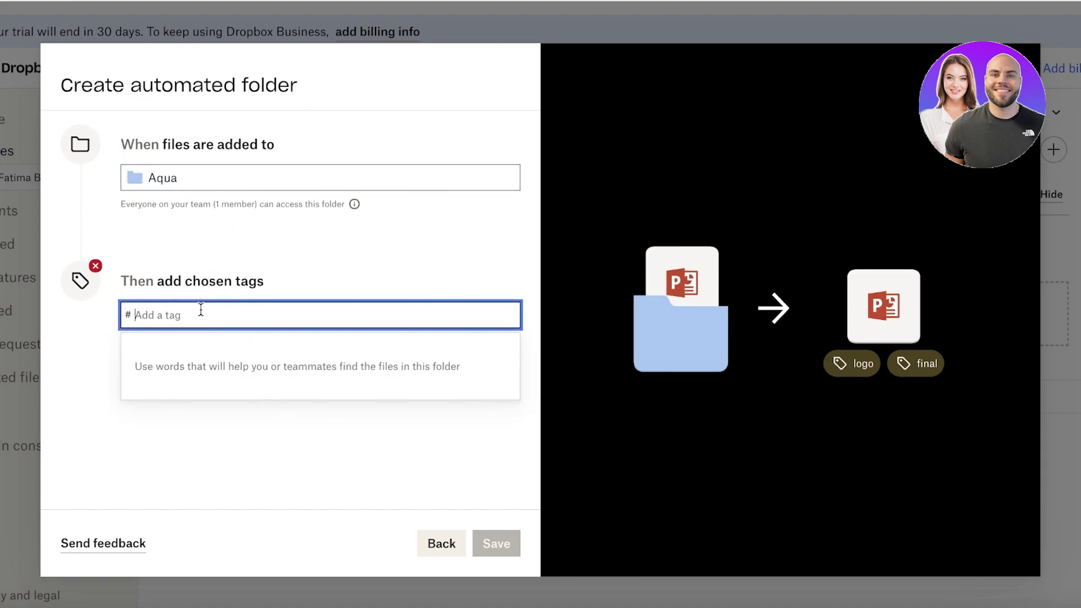
pyautogui.write('Aqua')
pyautogui.click(271, 427)
pyautogui.click(285, 307)
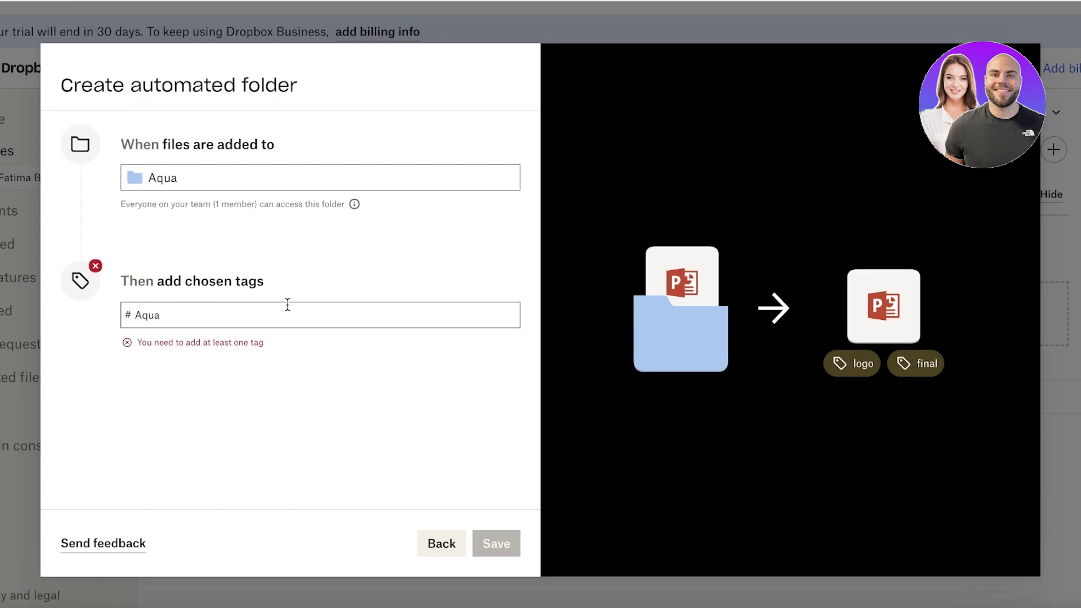
pyautogui.press('Return')
pyautogui.click(510, 544)
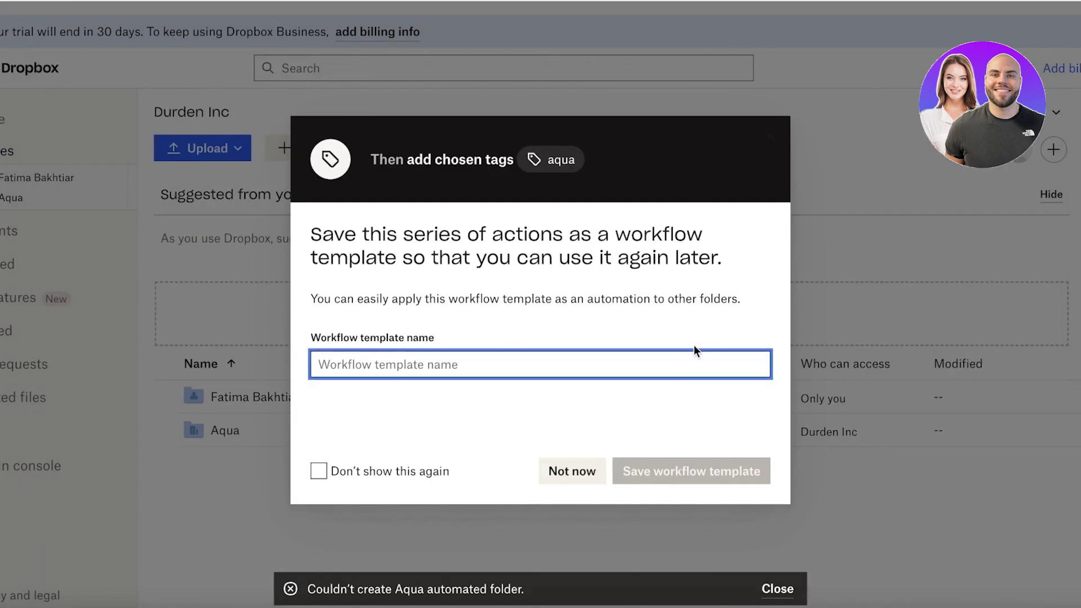
pyautogui.click(572, 471)
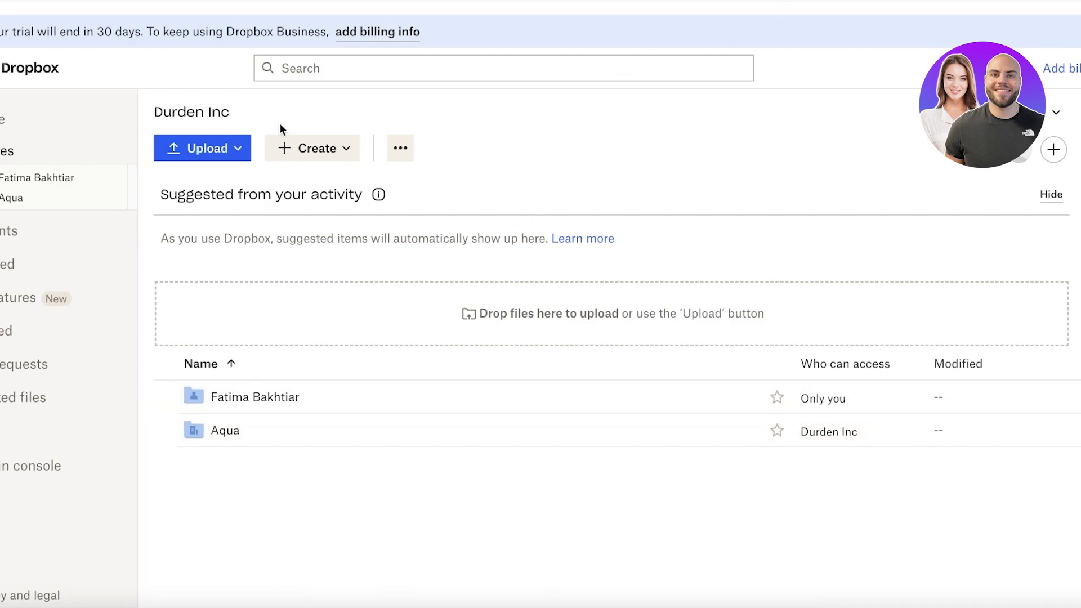
# View the access and automation options for creating a regular folder, and cancel the dialog
pyautogui.click(313, 148)
pyautogui.click(322, 186)
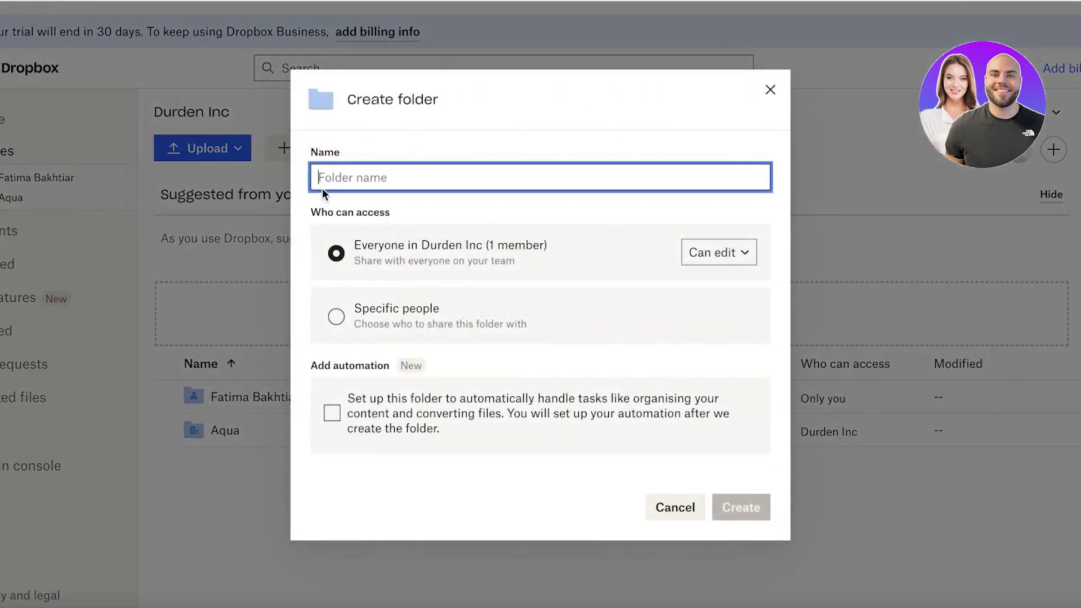
pyautogui.press('Escape')
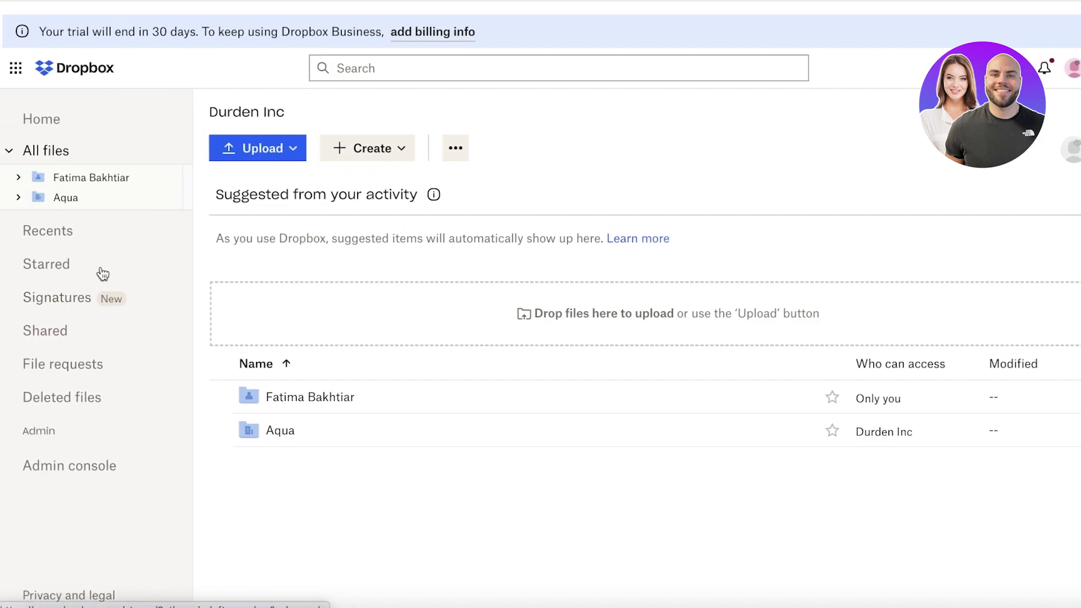
# View the Recents and Starred pages, and return to All files
pyautogui.click(58, 238)
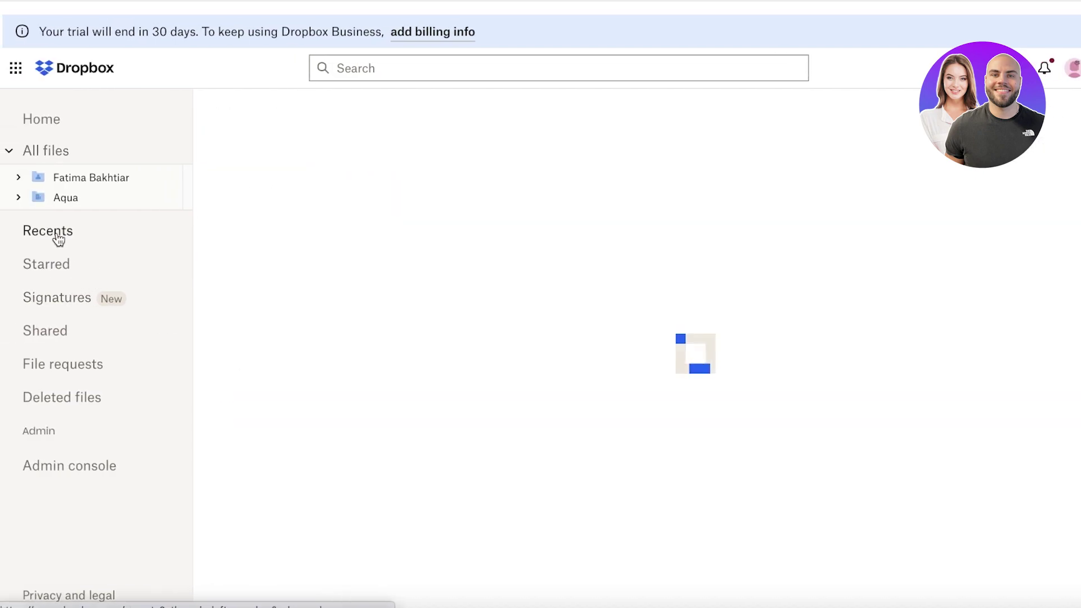
pyautogui.click(53, 268)
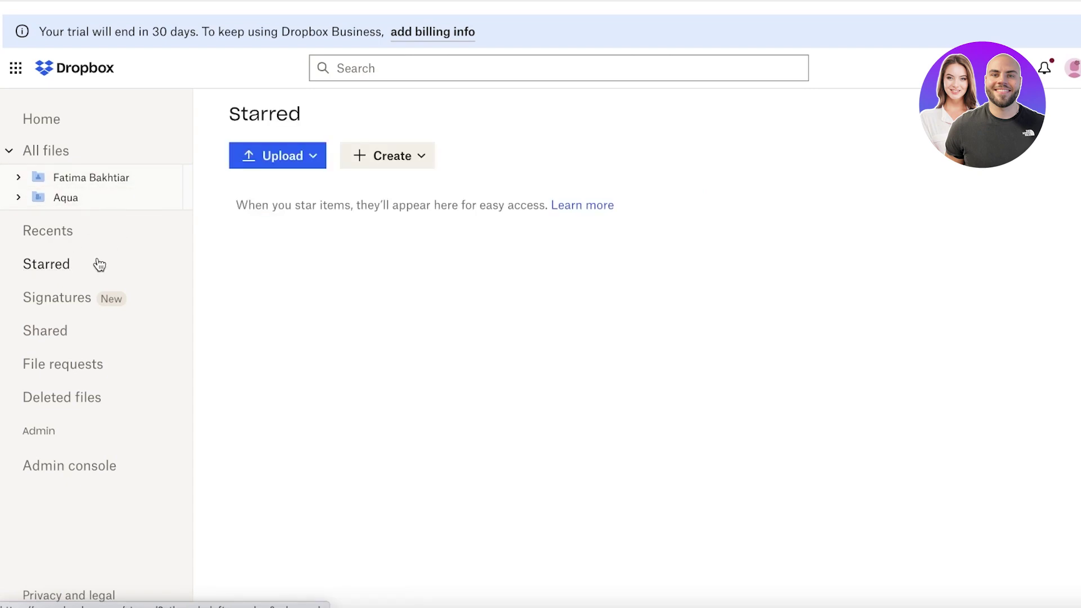
pyautogui.click(63, 156)
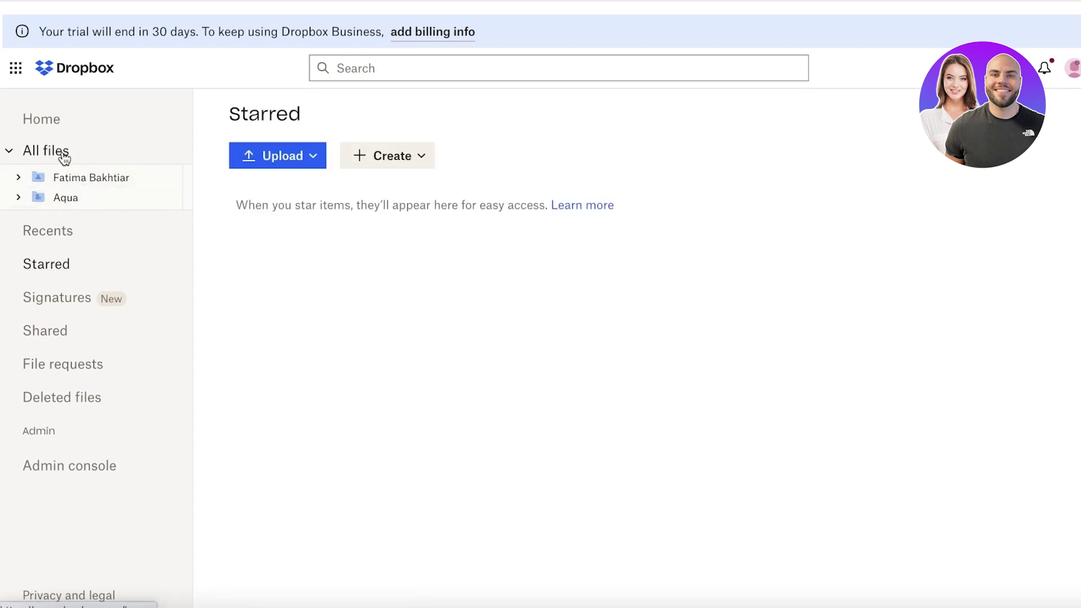
# Start a new automated folder, review the available automations, and choose the one that converts videos to a file format
pyautogui.click(350, 150)
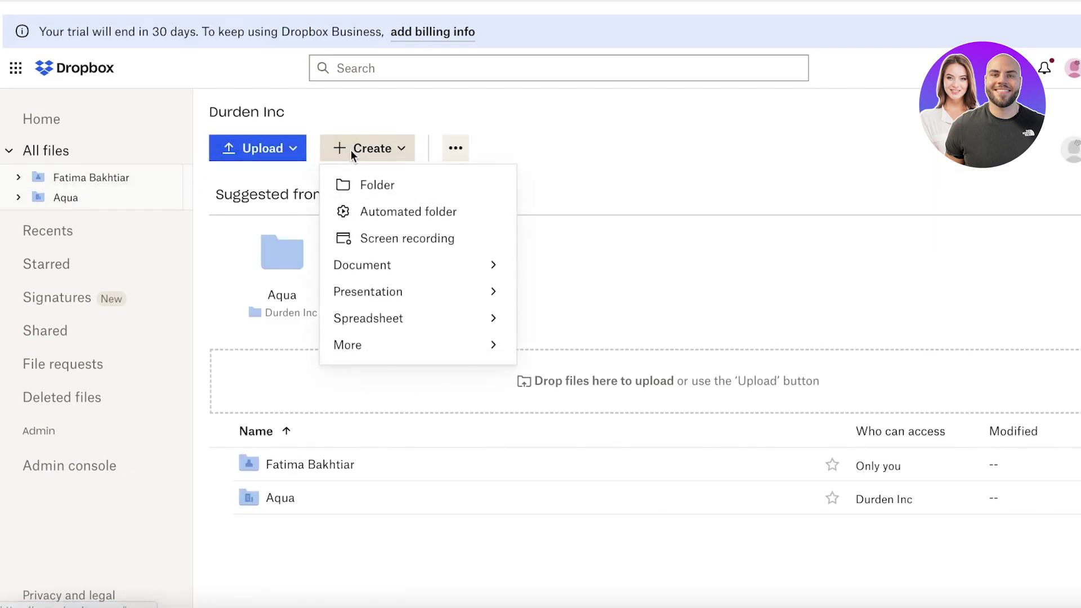
pyautogui.click(385, 216)
pyautogui.scroll(-5, 309, 311)
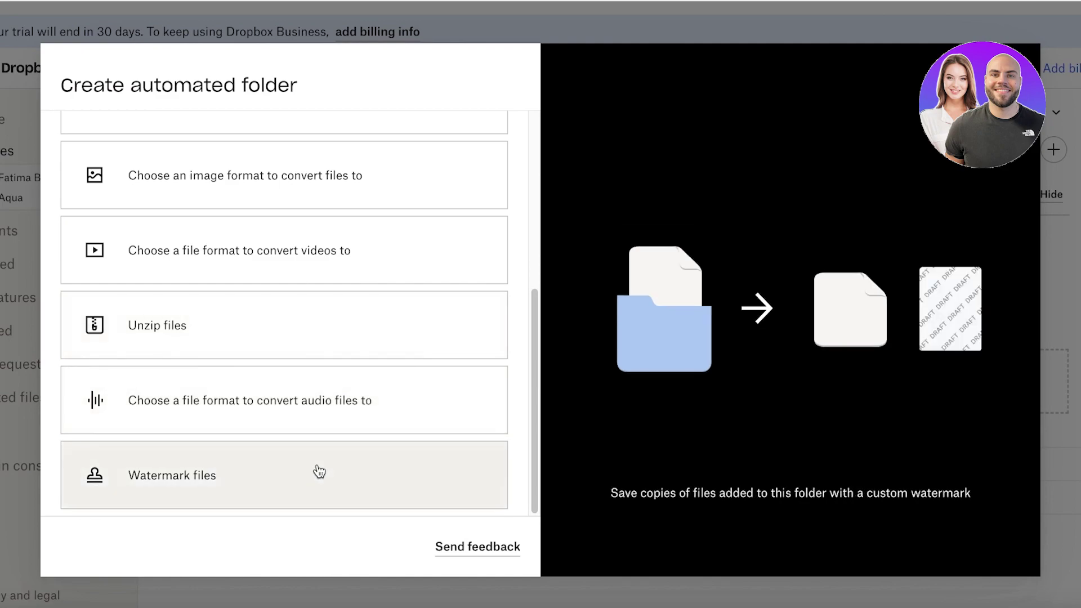
pyautogui.scroll(5, 304, 240)
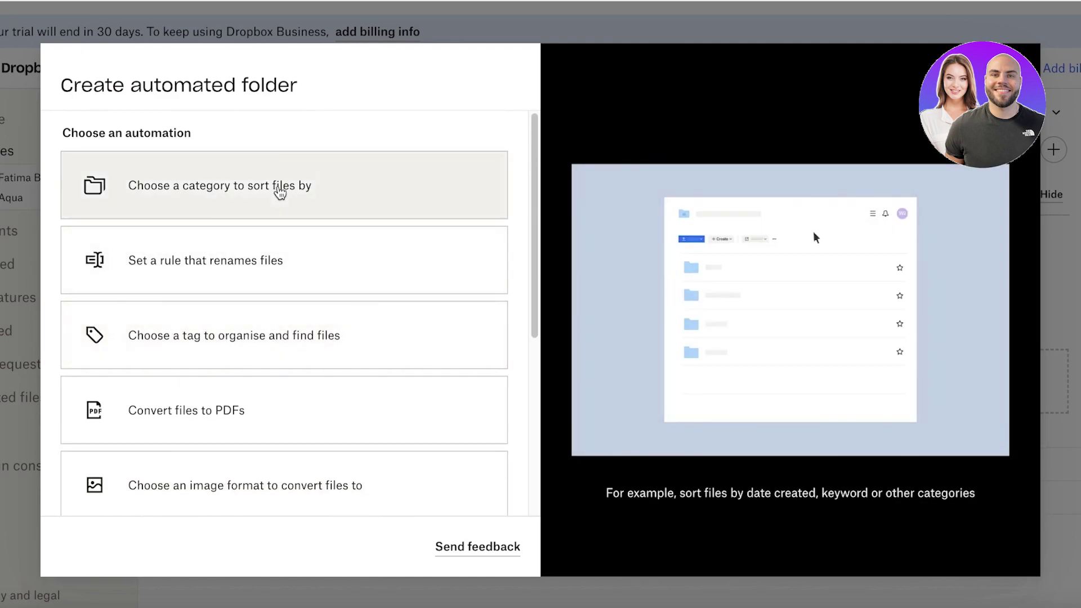
pyautogui.scroll(-1, 267, 293)
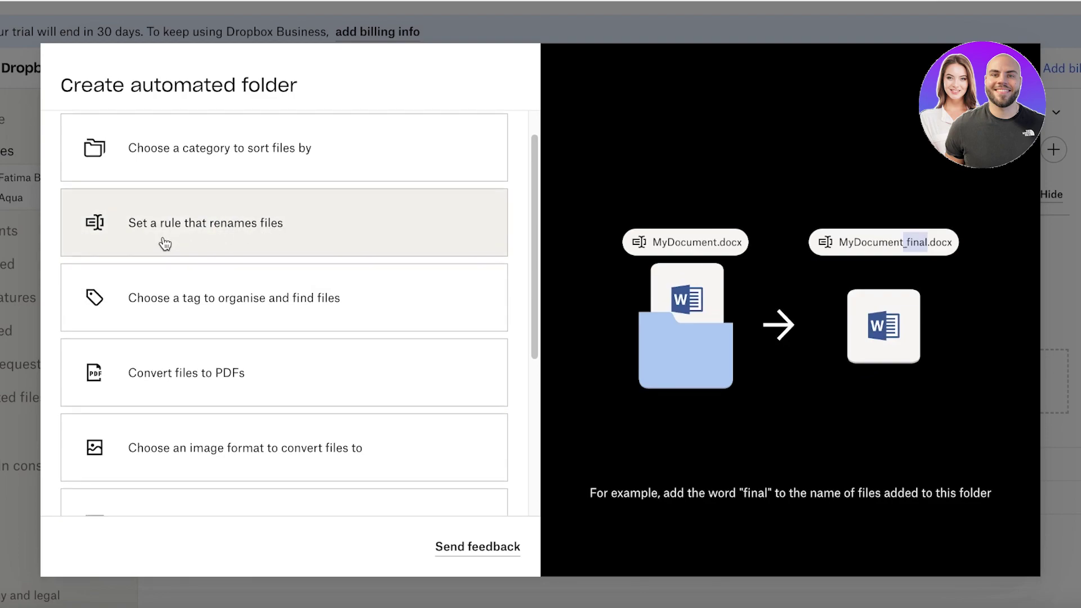
pyautogui.scroll(-5, 163, 241)
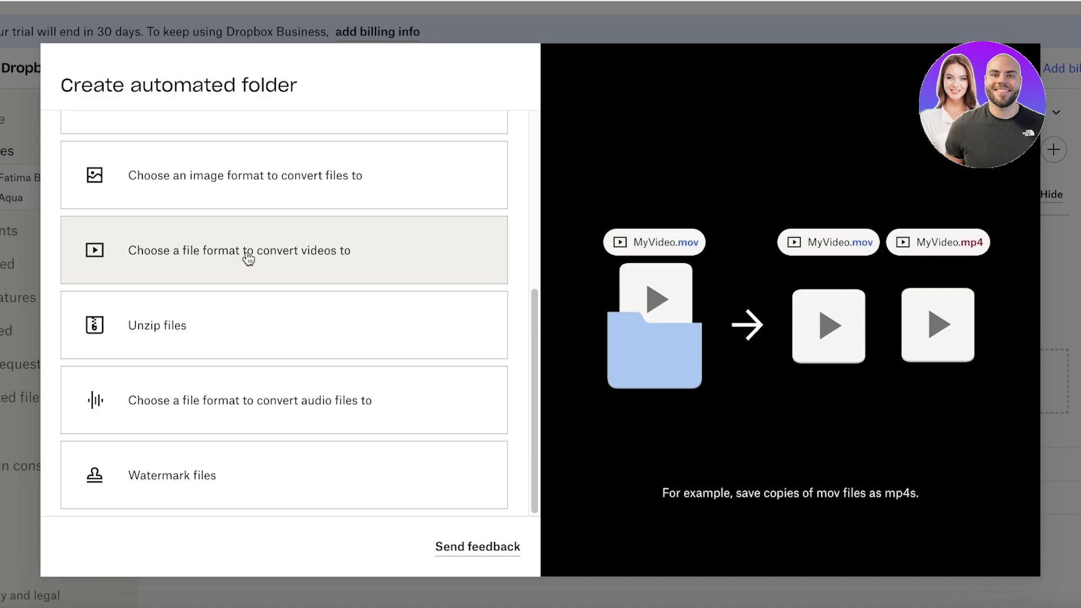
pyautogui.click(293, 260)
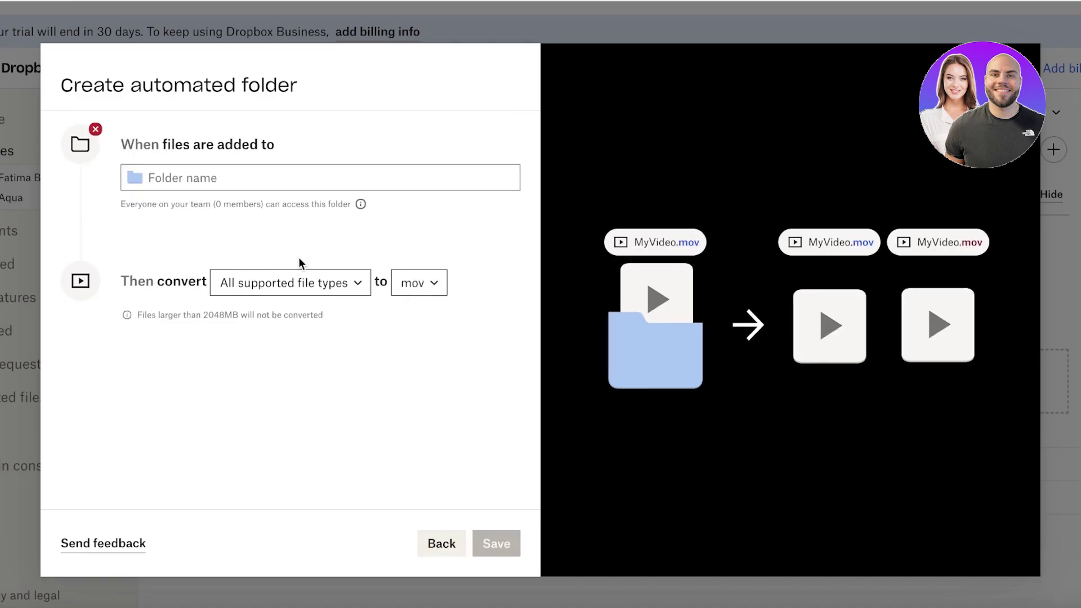
# Name the automated folder Converted Mp4, set all supported file types to convert to mp4, and save it
pyautogui.click(303, 170)
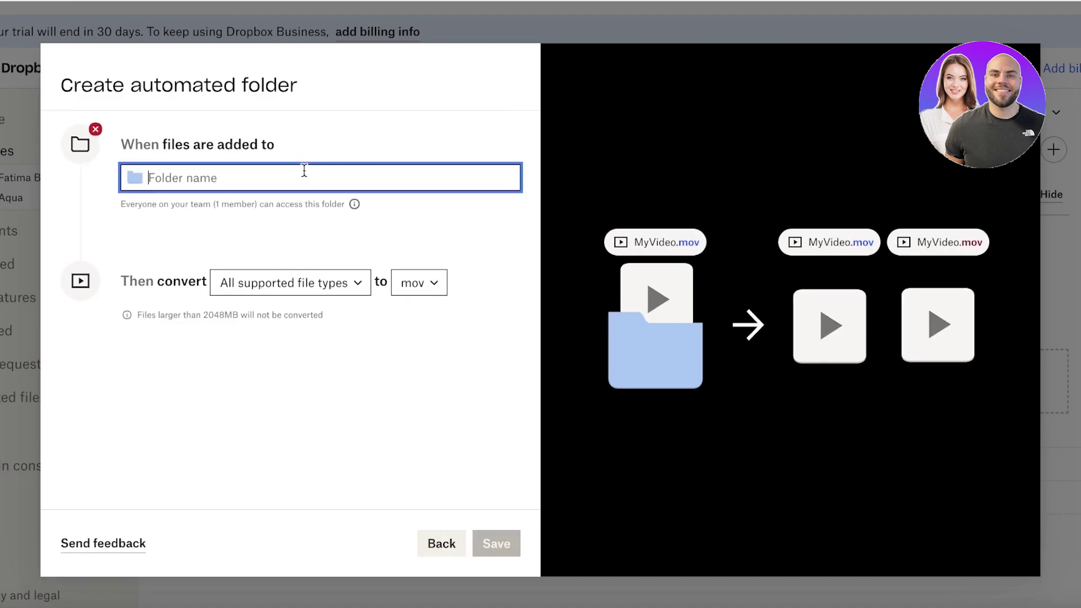
pyautogui.write('Converted Mp4')
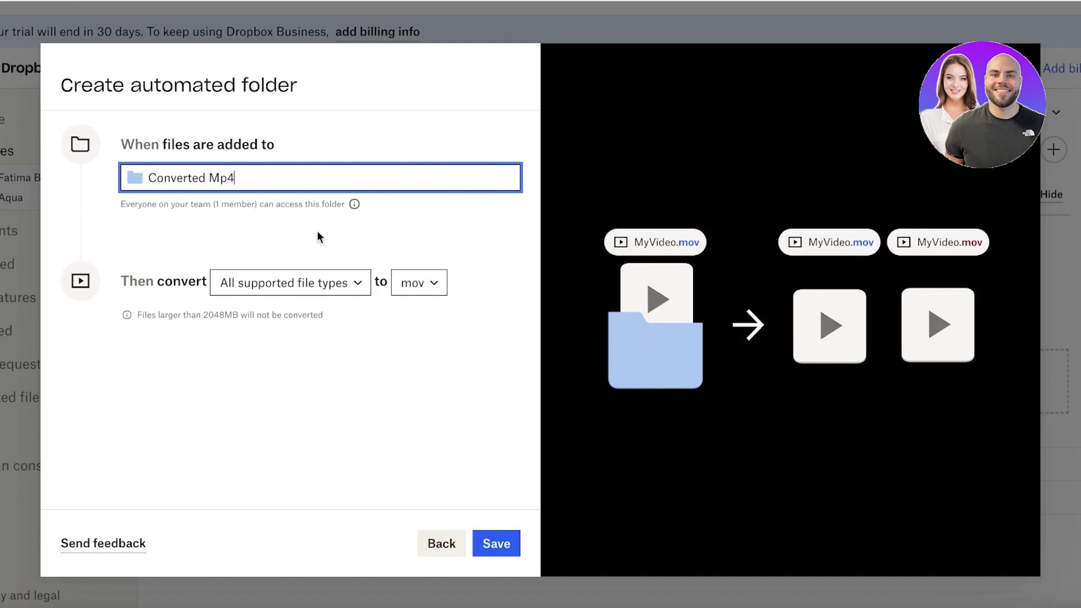
pyautogui.click(253, 281)
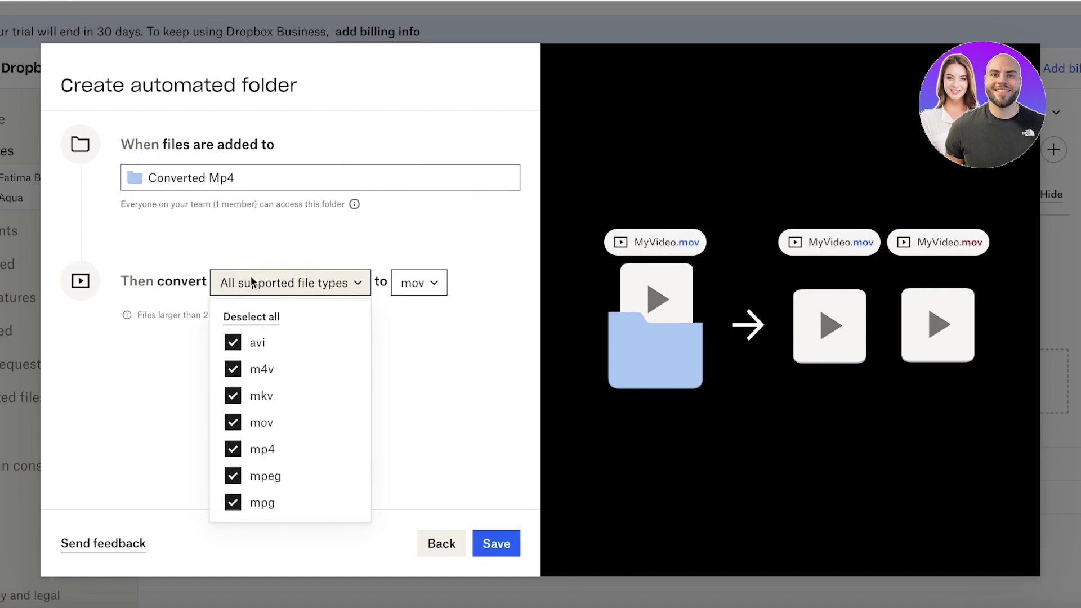
pyautogui.click(419, 299)
pyautogui.click(422, 317)
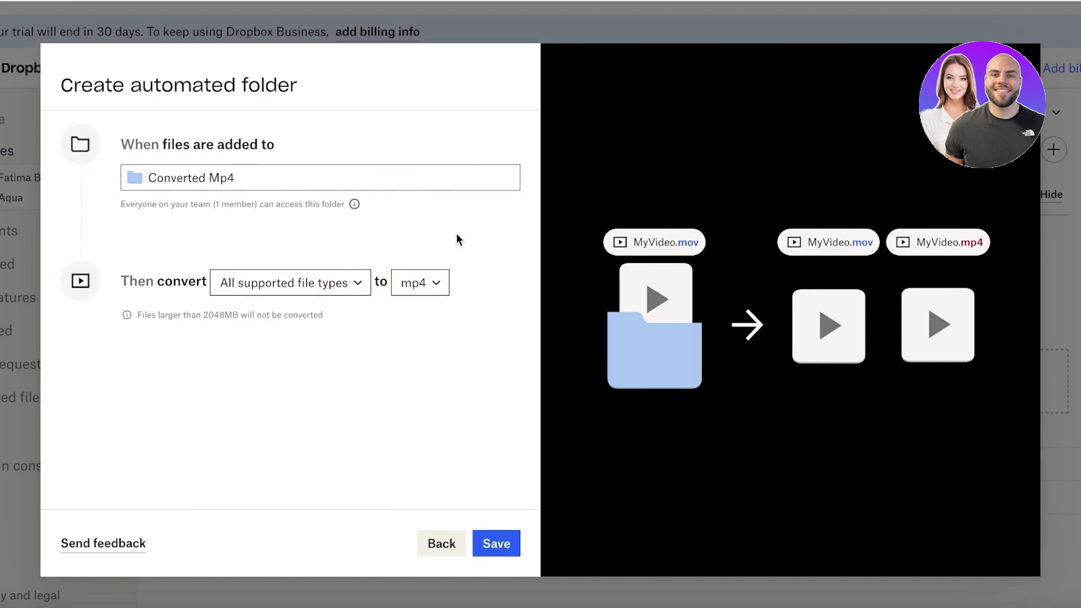
pyautogui.click(496, 543)
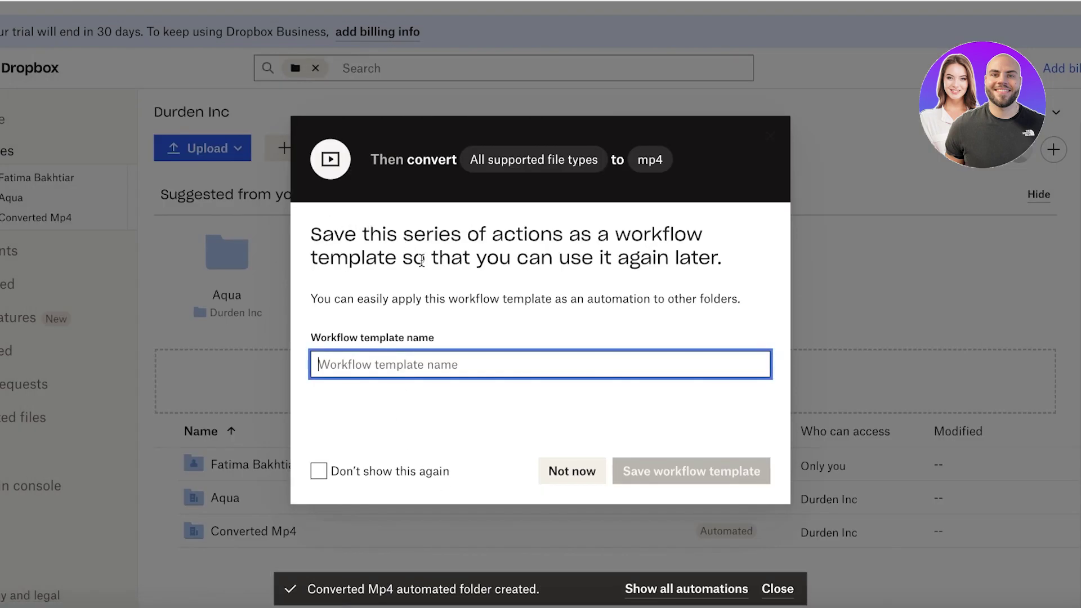
# Decline saving the conversion actions as a workflow template, and open the Aqua folder
pyautogui.click(564, 473)
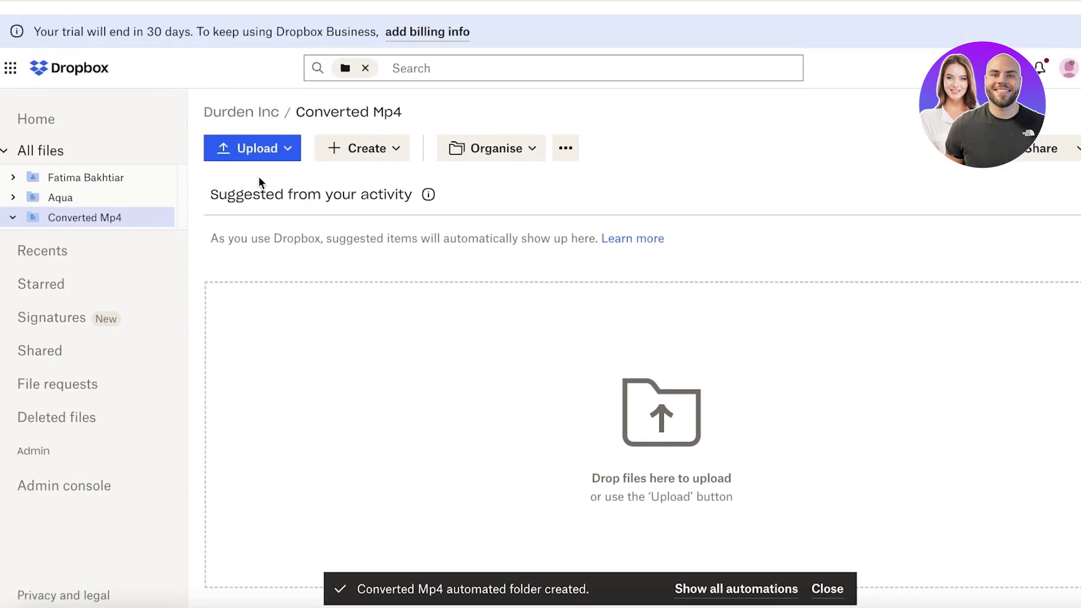
pyautogui.click(80, 200)
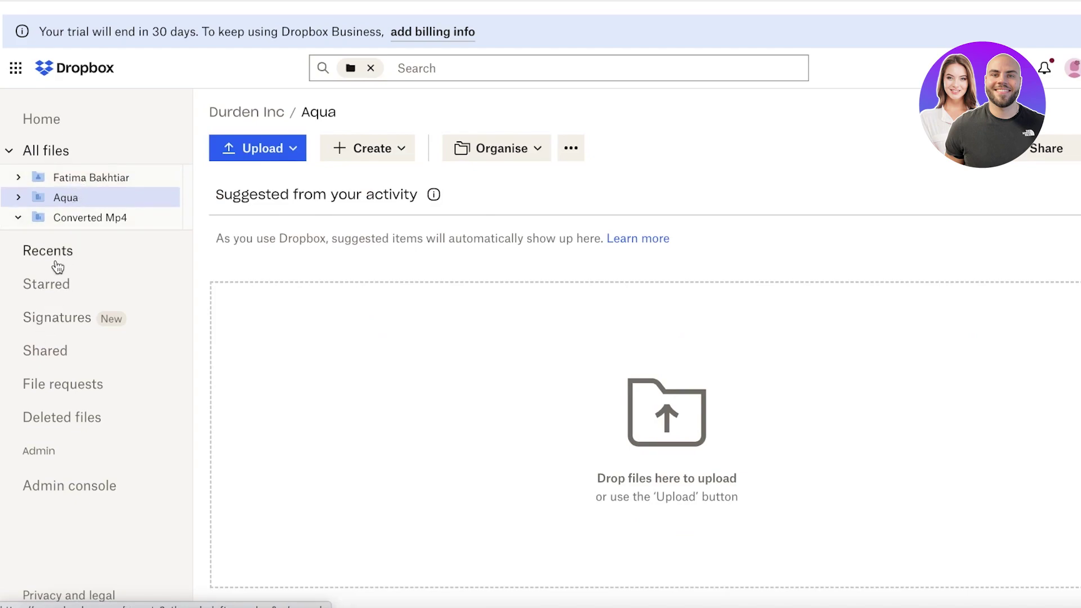
# Open the Signatures page and dismiss the announcement about templates
pyautogui.click(46, 327)
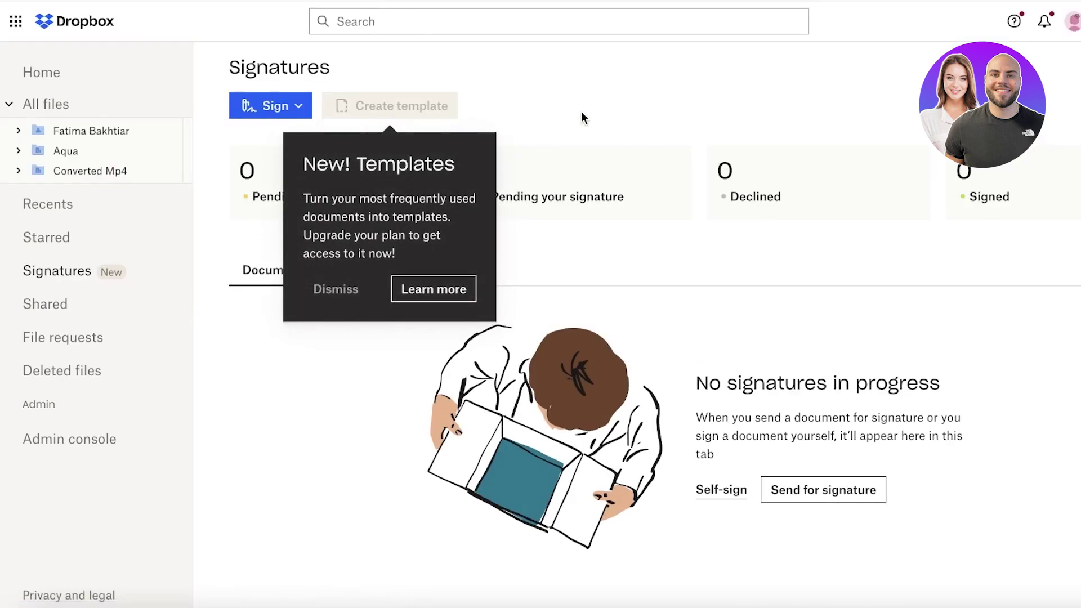
pyautogui.click(340, 288)
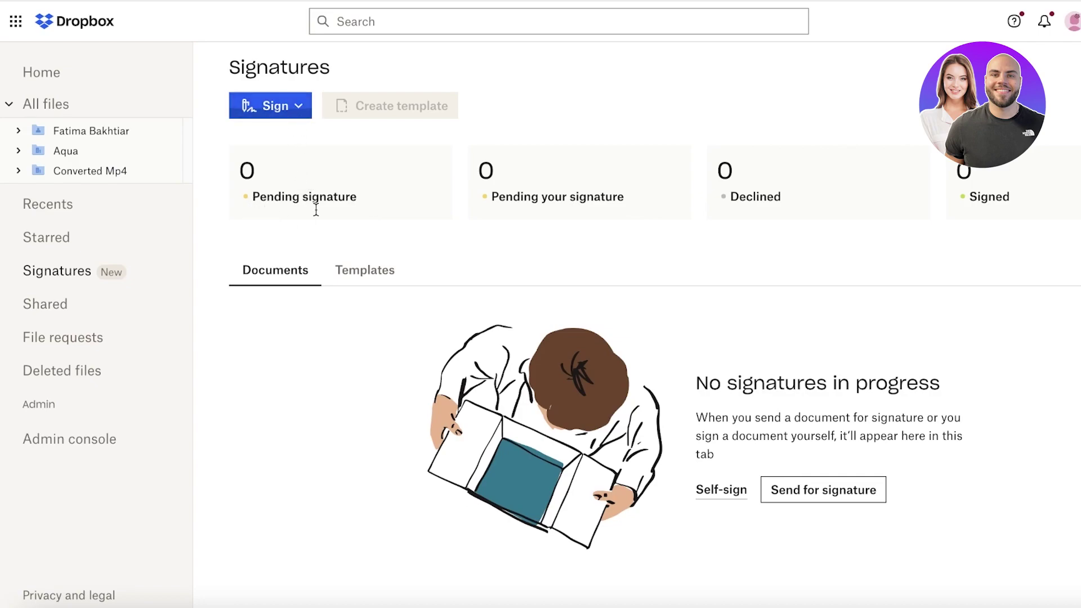
# Start a self-sign request, look in the Aqua folder for a document to sign, and cancel the file selection
pyautogui.click(254, 104)
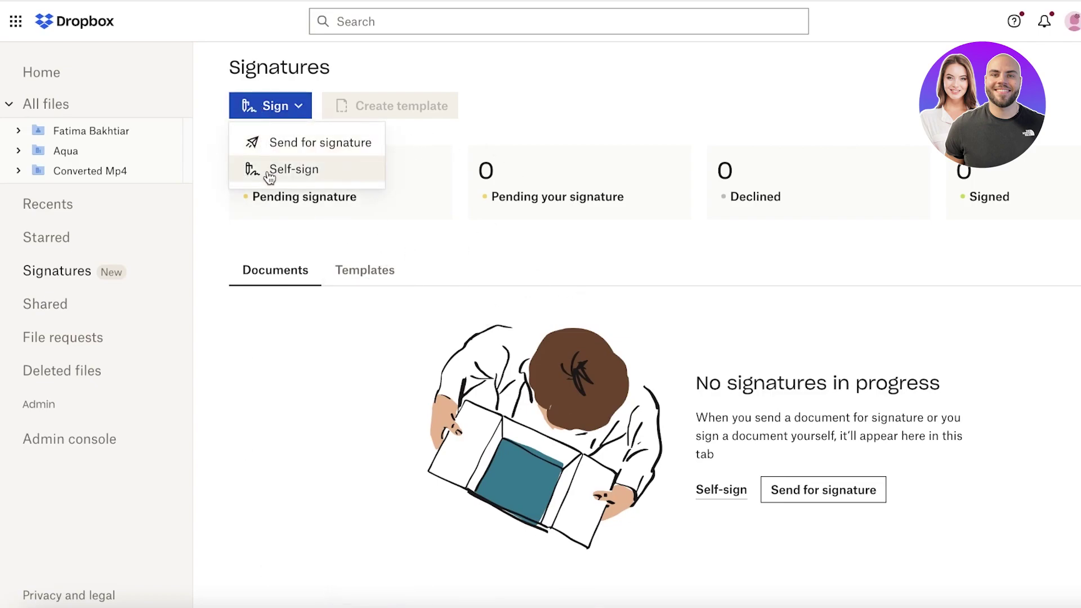
pyautogui.click(269, 171)
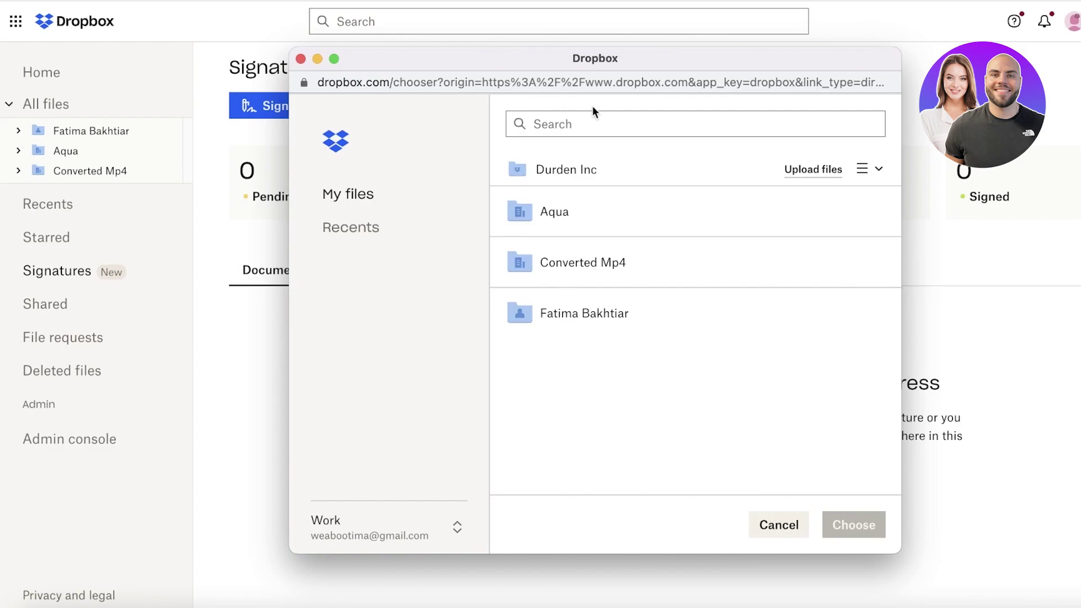
pyautogui.click(600, 203)
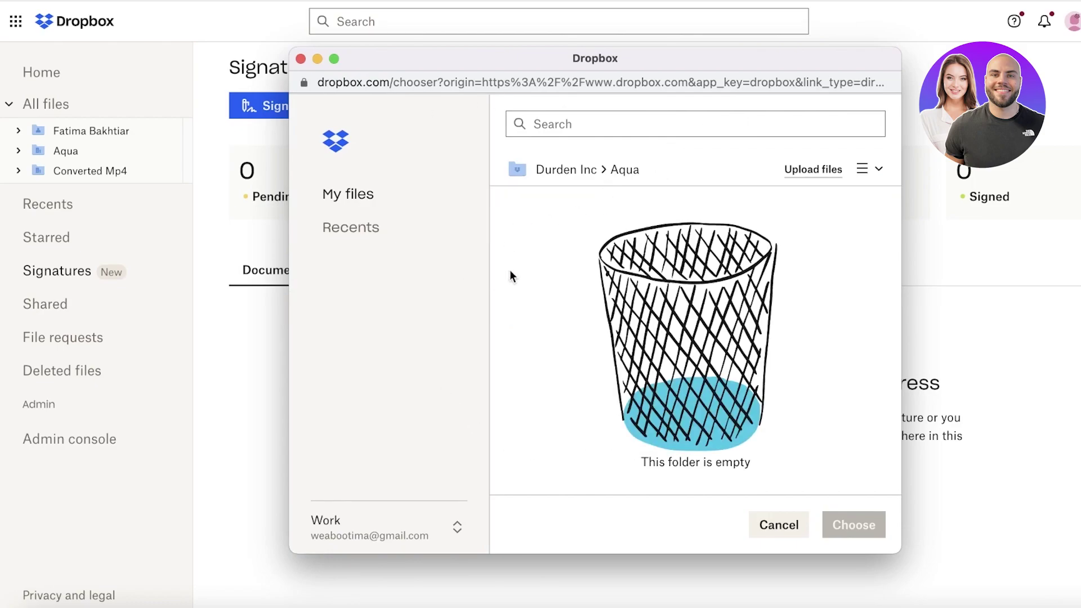
pyautogui.click(778, 525)
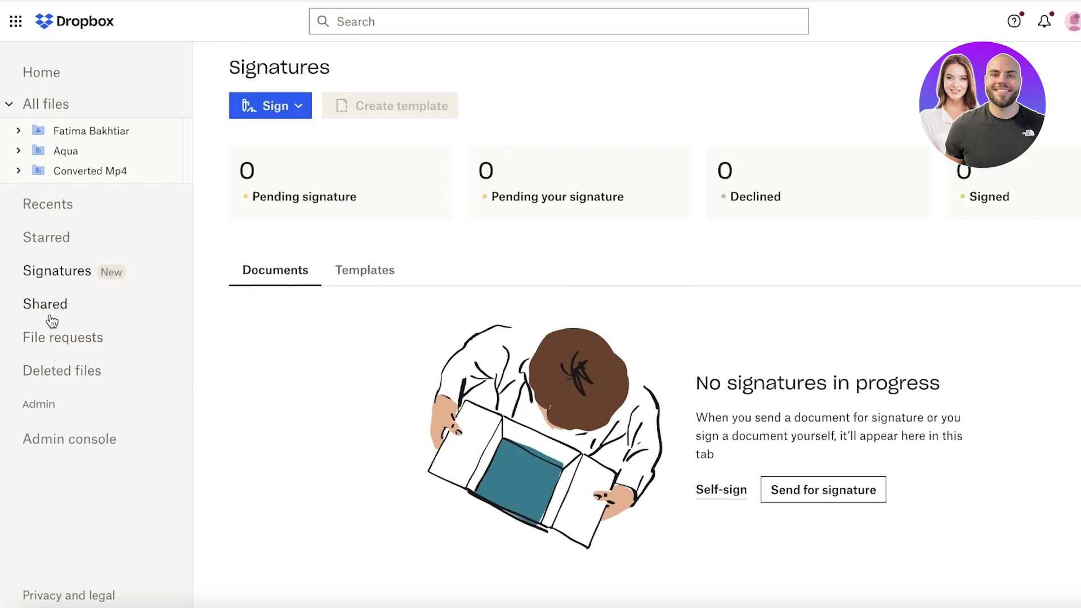
# View the File requests page and close its introduction on how requesting files works
pyautogui.click(47, 350)
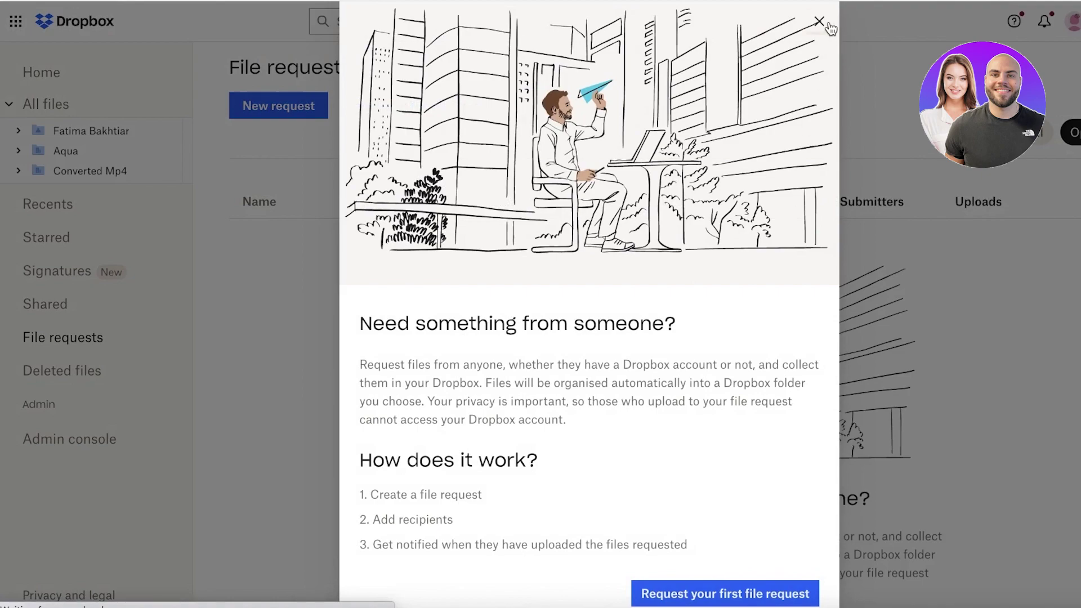
pyautogui.click(819, 22)
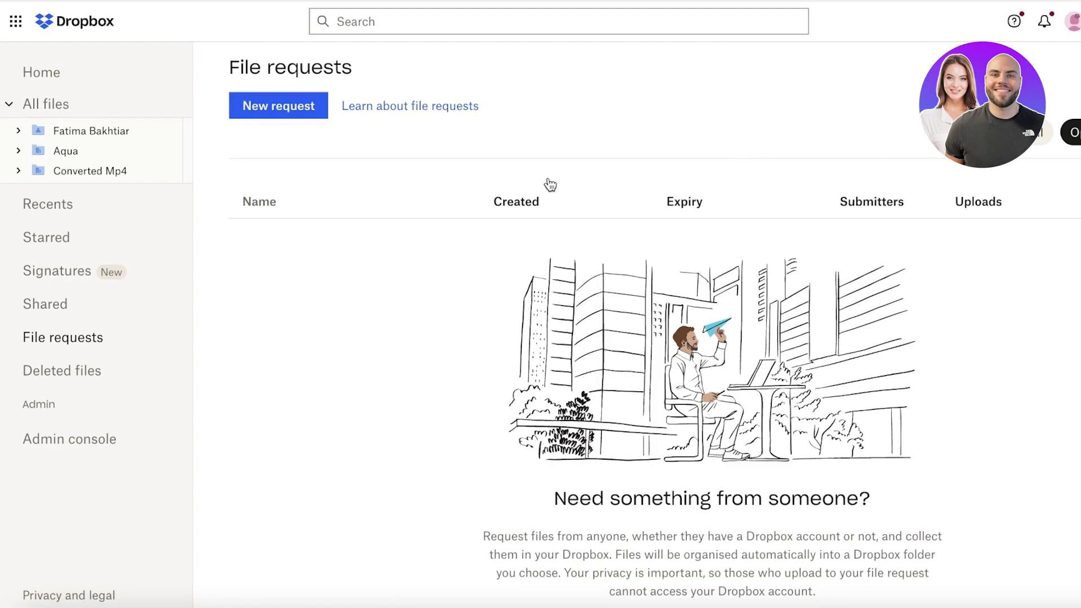
# Return to the Home page and look through the full list of Dropbox products
pyautogui.click(37, 77)
pyautogui.click(13, 28)
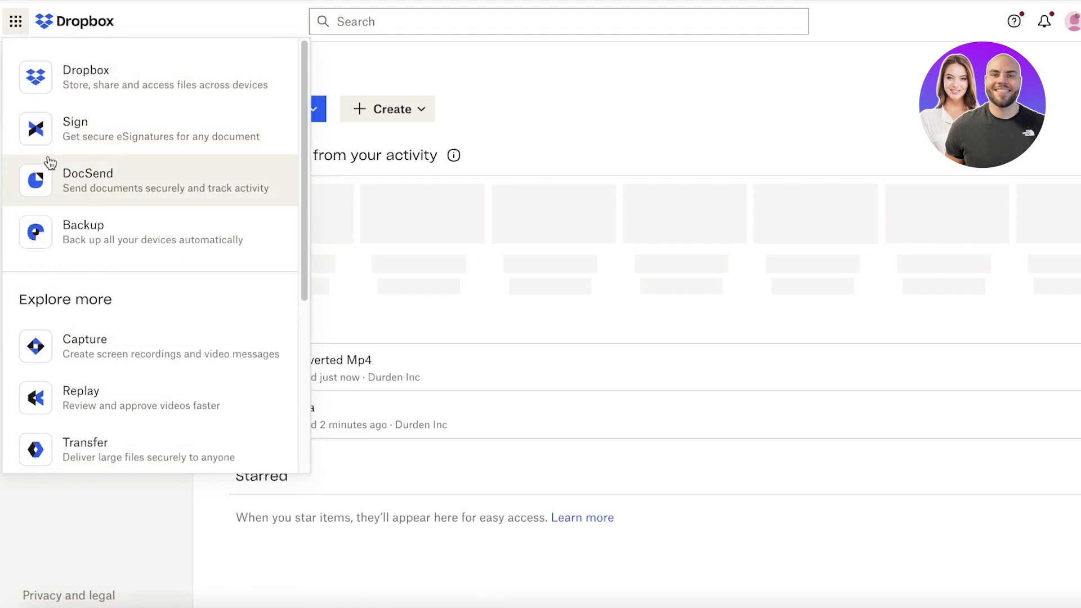
pyautogui.scroll(-5, 87, 262)
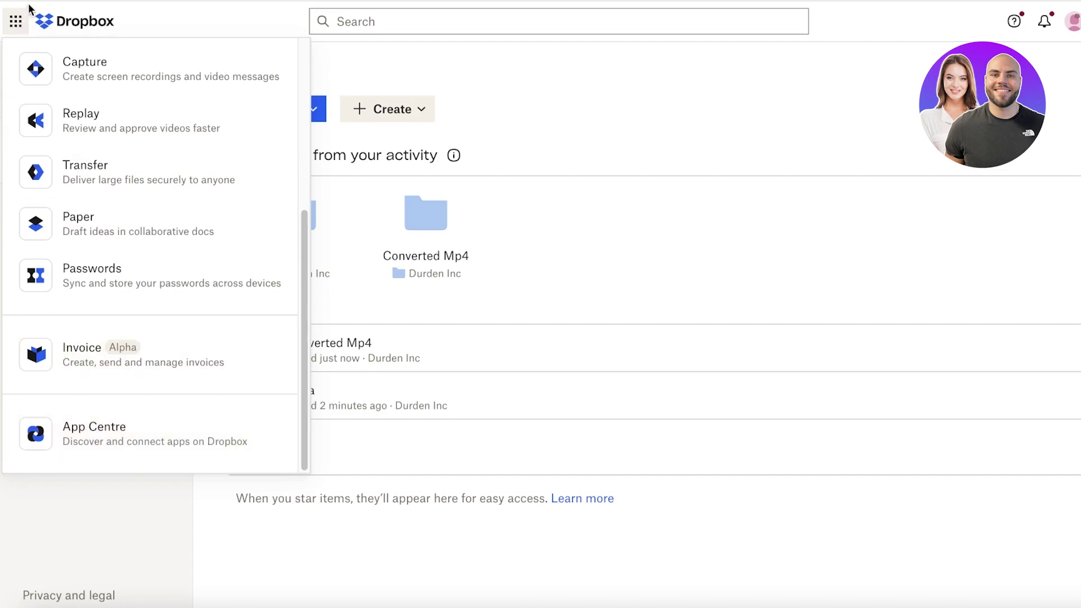
# Open the App Centre, browse its featured apps and app categories, and return to the workspace's Home page
pyautogui.click(51, 450)
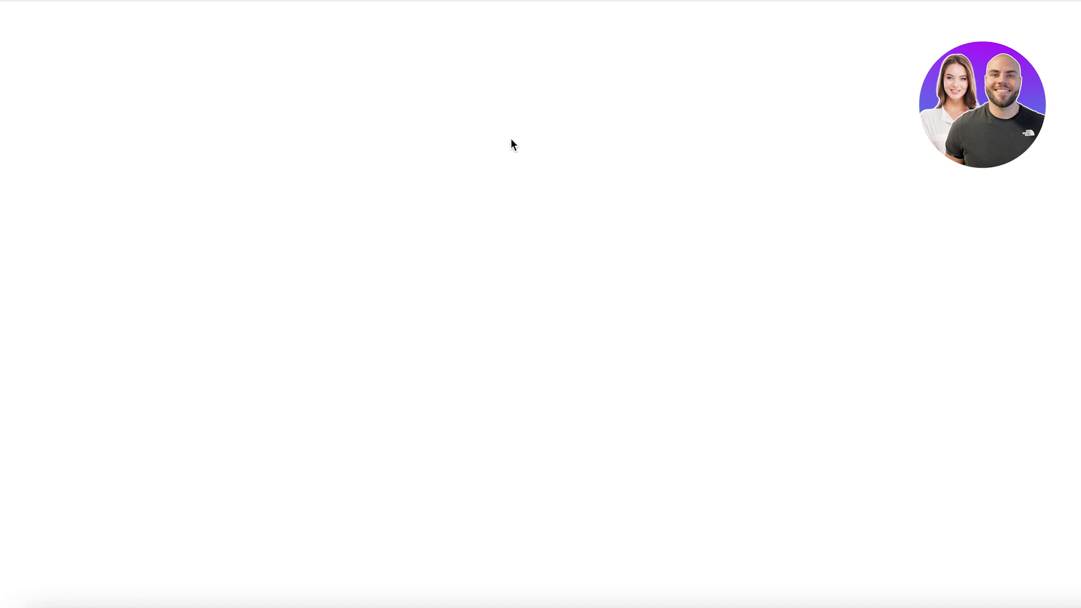
pyautogui.scroll(-6, 442, 186)
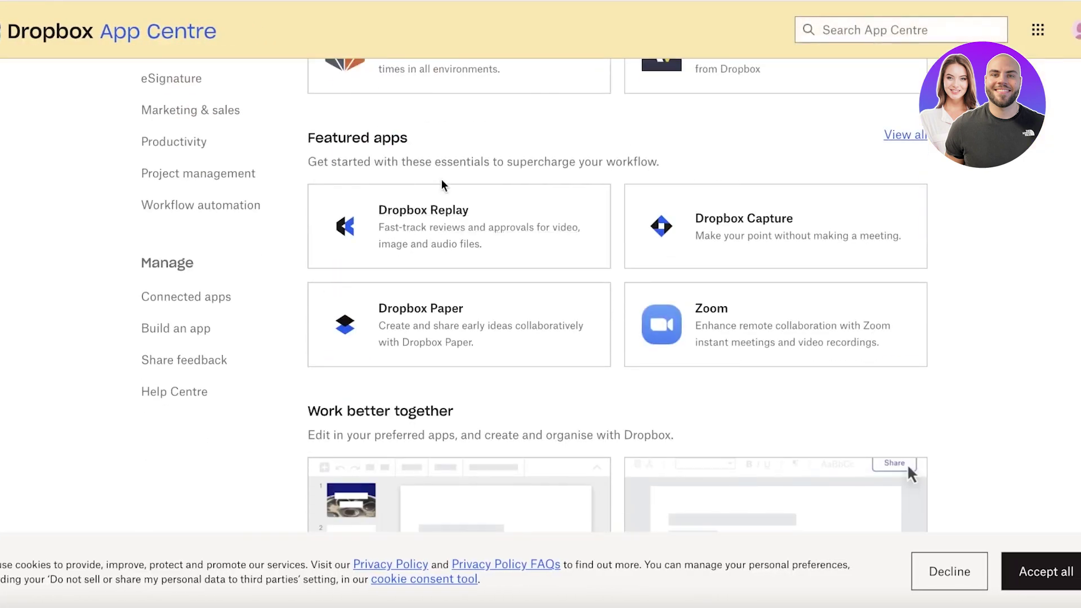
pyautogui.scroll(-15, 1051, 156)
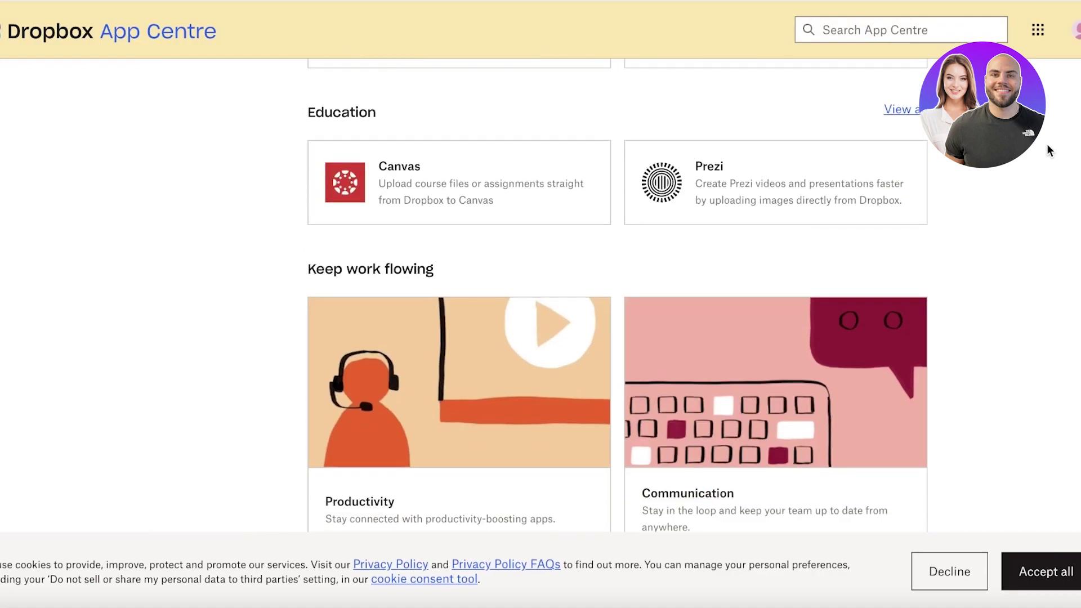
pyautogui.scroll(7, 1036, 143)
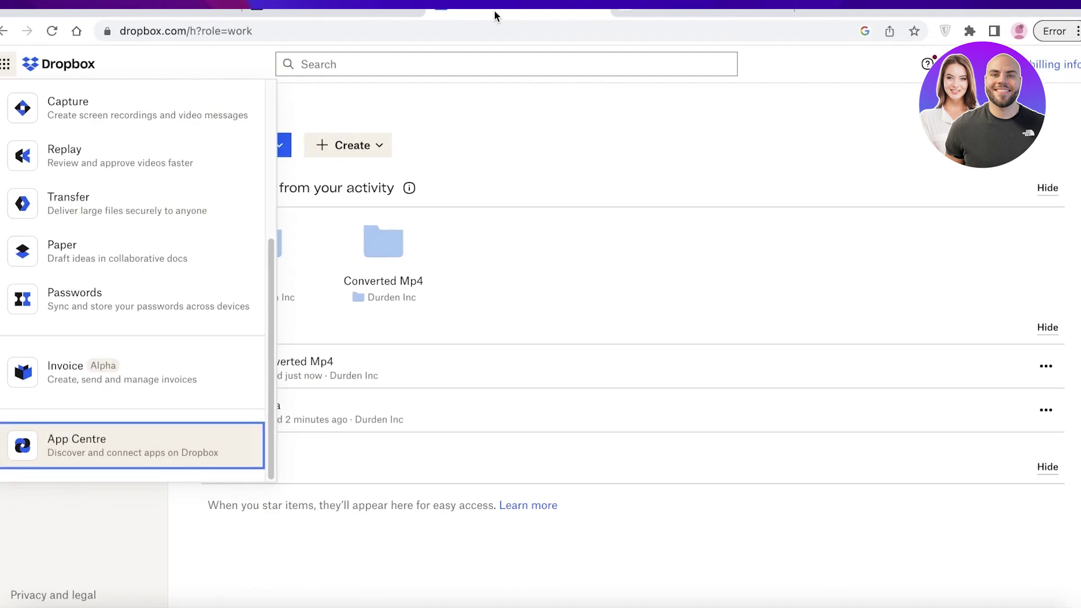
pyautogui.click(18, 78)
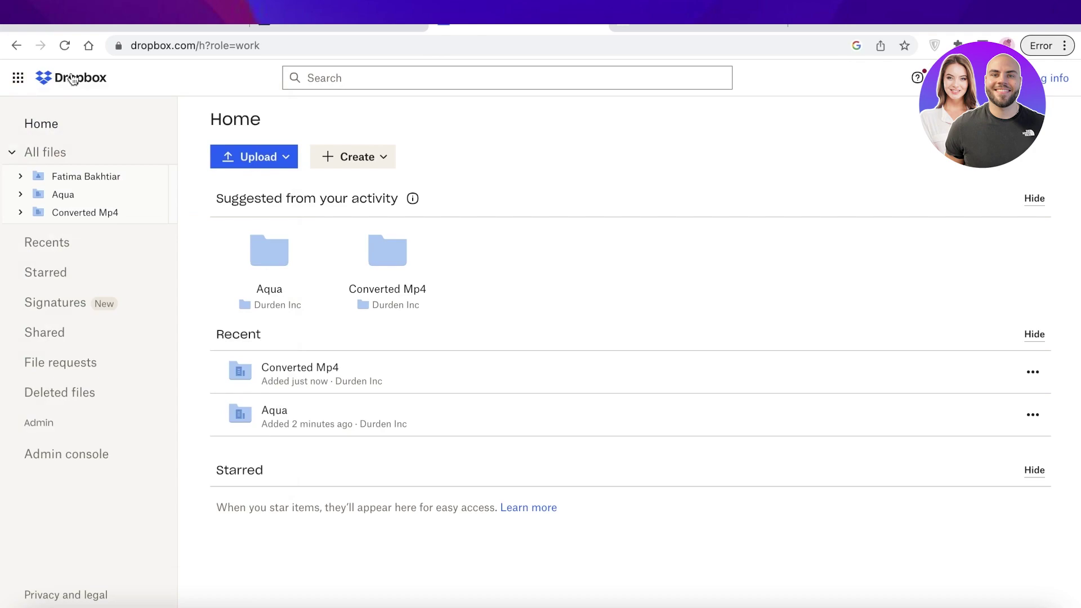
pyautogui.click(54, 125)
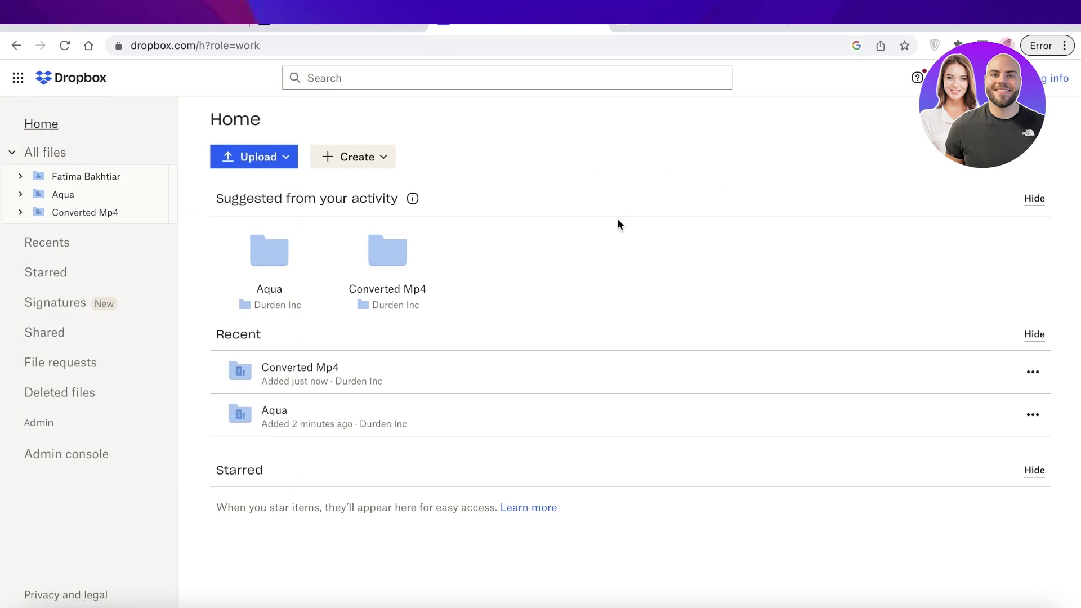